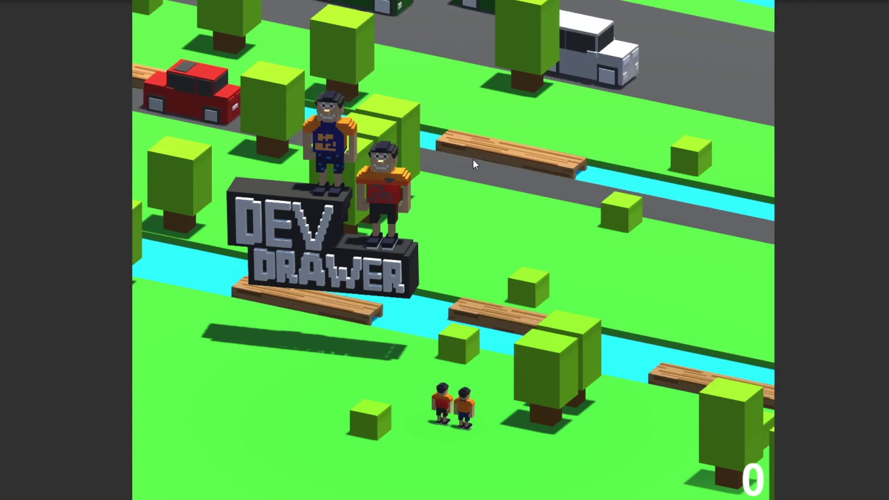
key(Up)
key(Up)
key(Up)
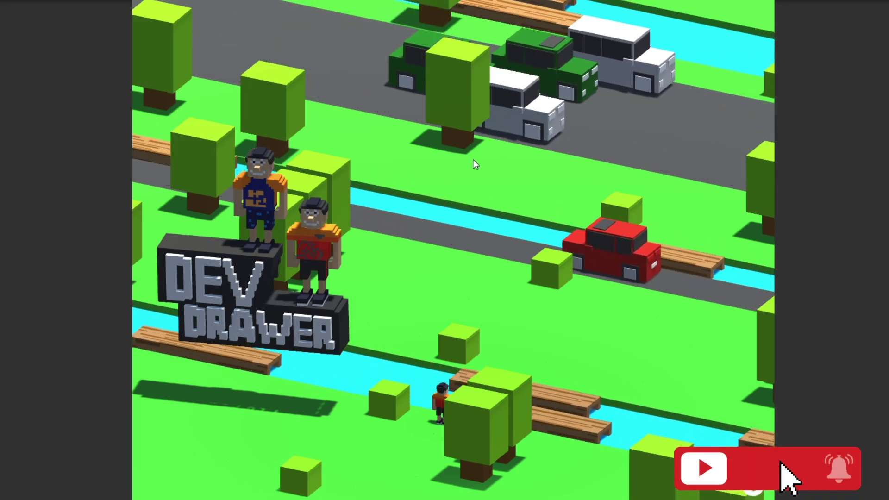
key(Up)
key(Up)
key(Up)
key(Up)
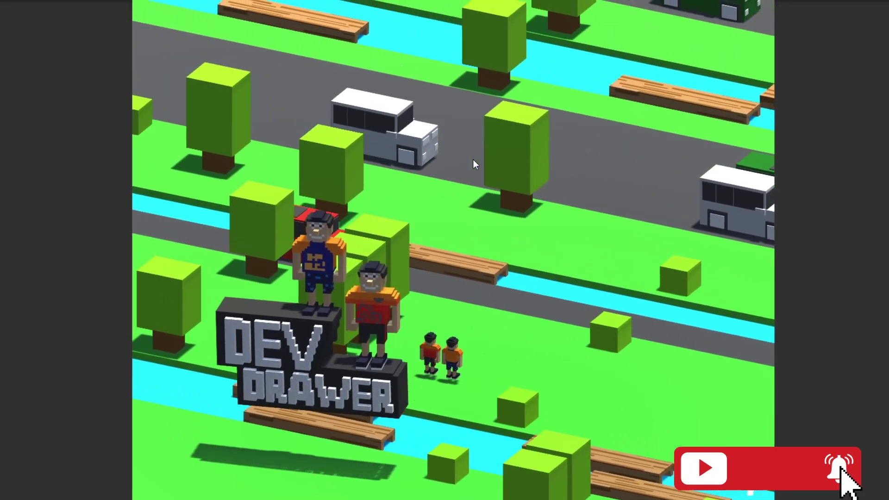
key(Up)
key(Up)
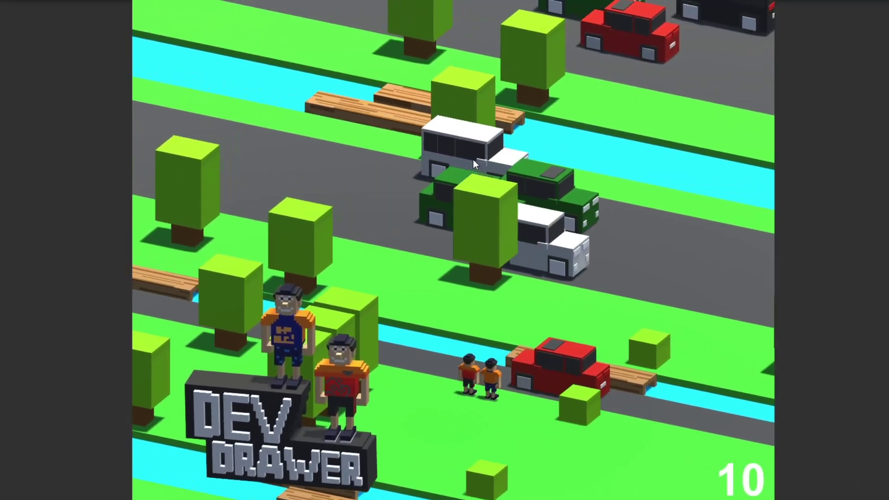
key(Up)
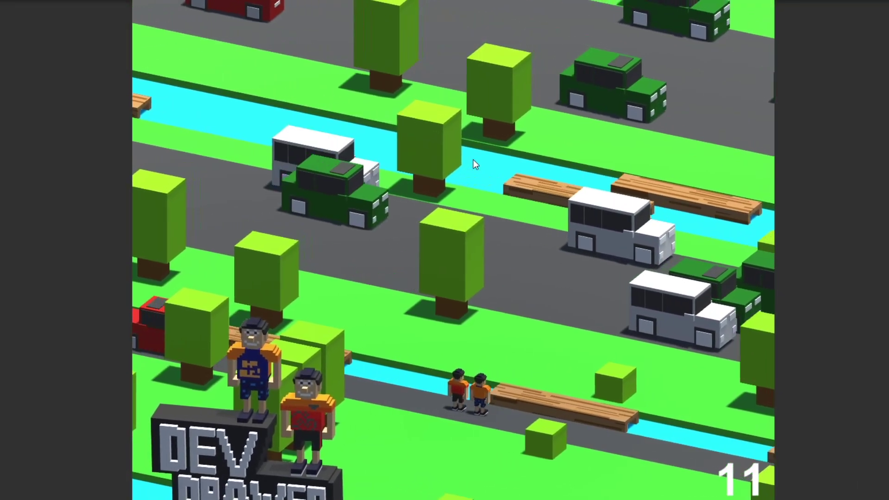
key(Up)
key(Up)
key(Up)
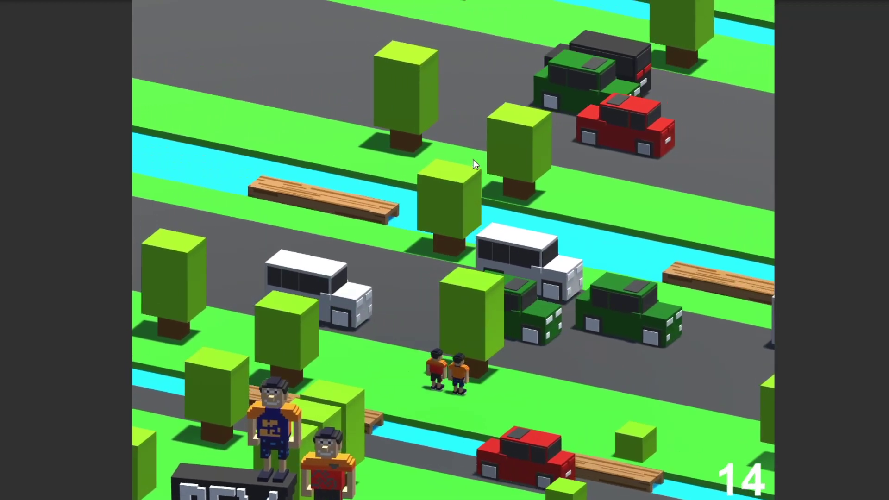
key(Up)
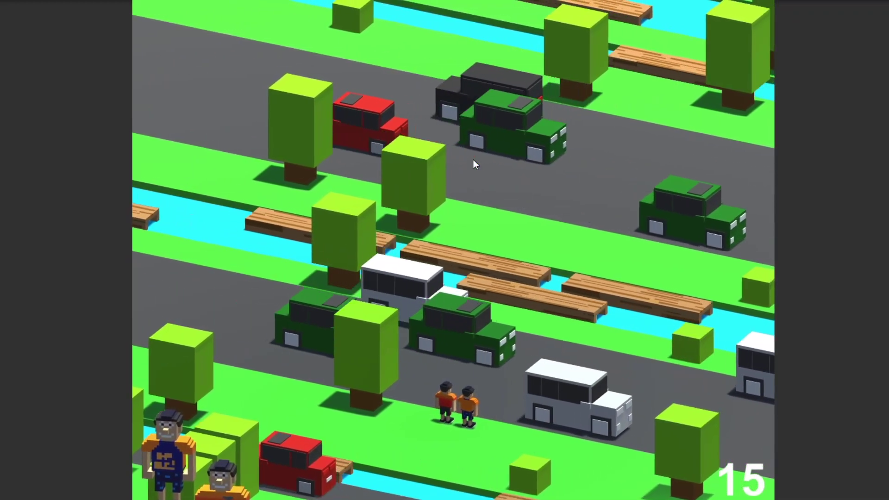
key(Up)
key(Up)
key(Up)
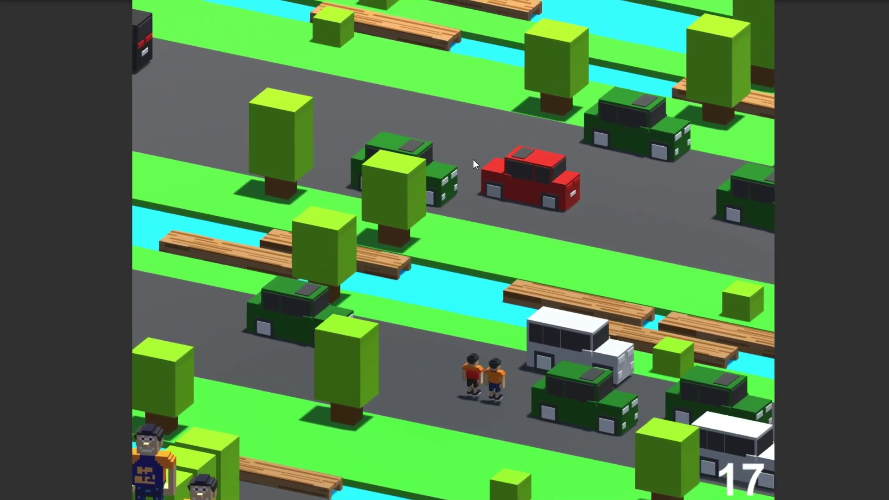
key(Up)
key(Up)
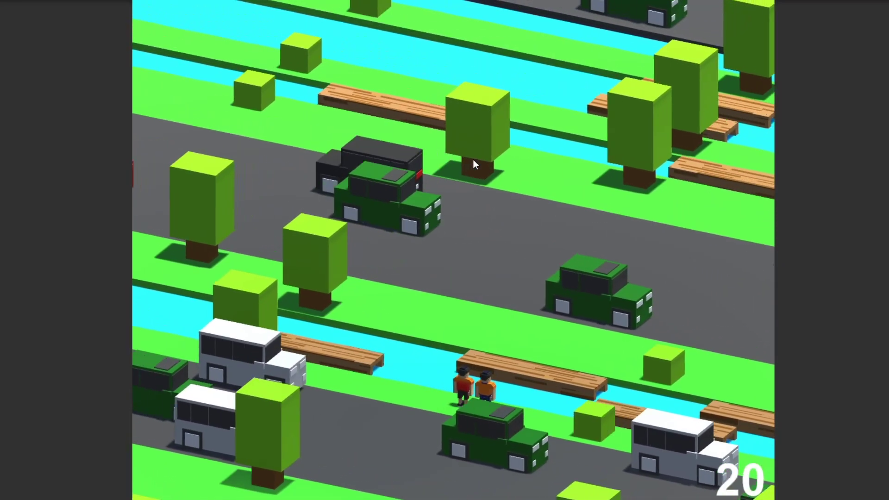
key(Up)
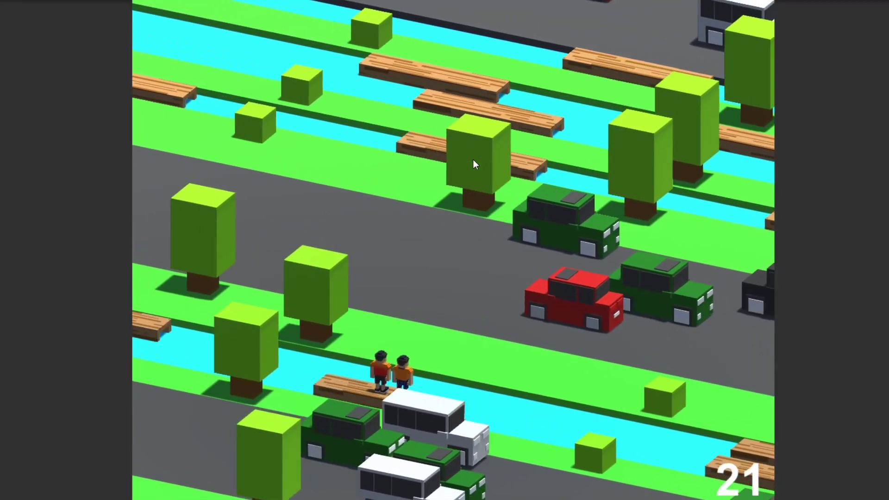
key(Up)
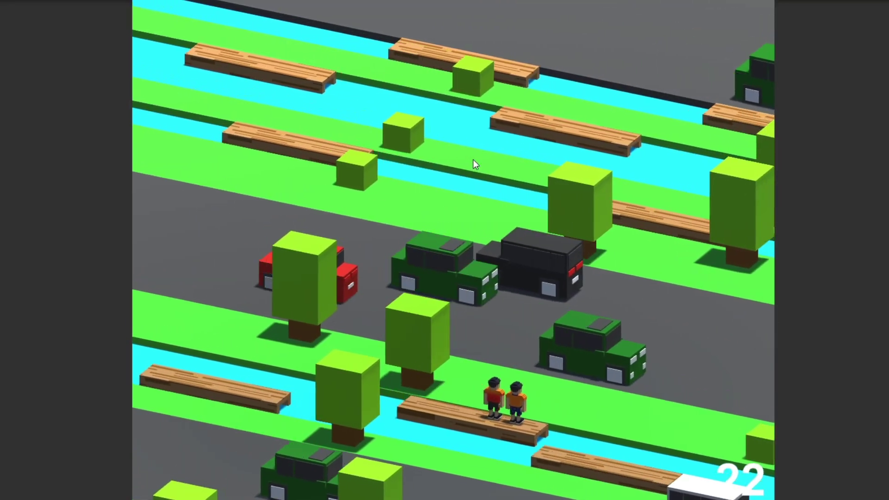
key(Up)
key(Up)
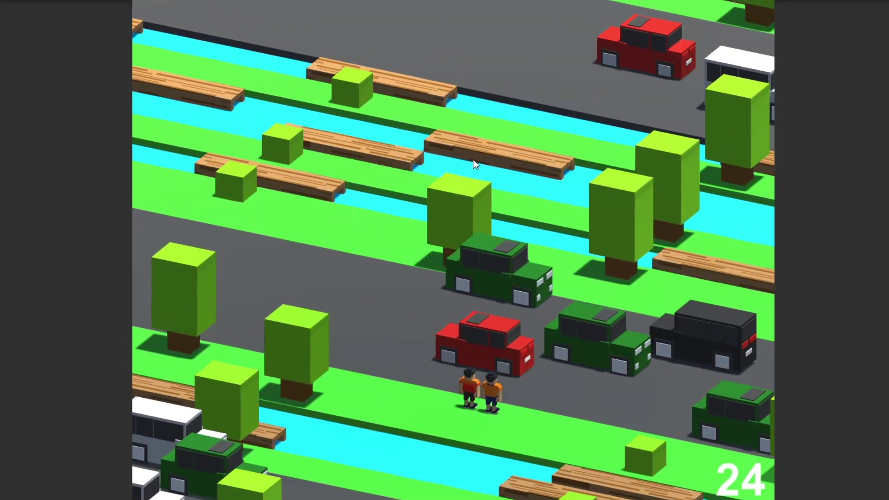
key(Up)
key(Up)
key(Up)
key(Up)
key(Up)
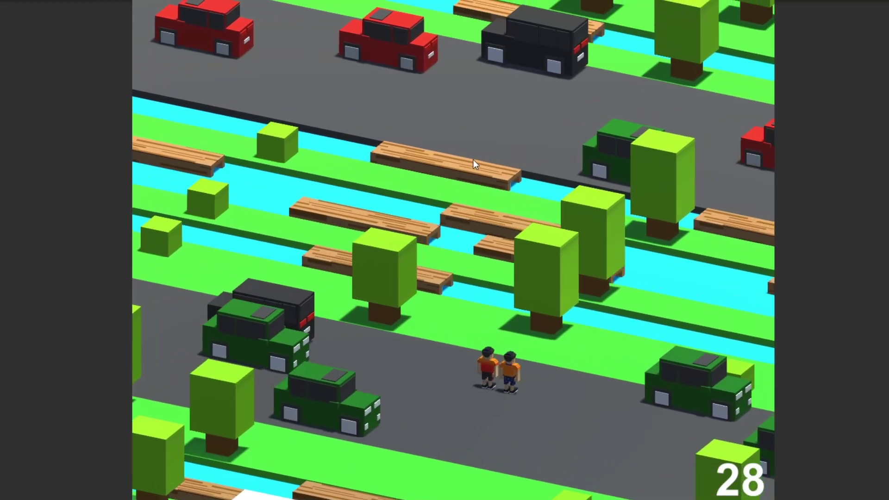
key(Up)
key(Up)
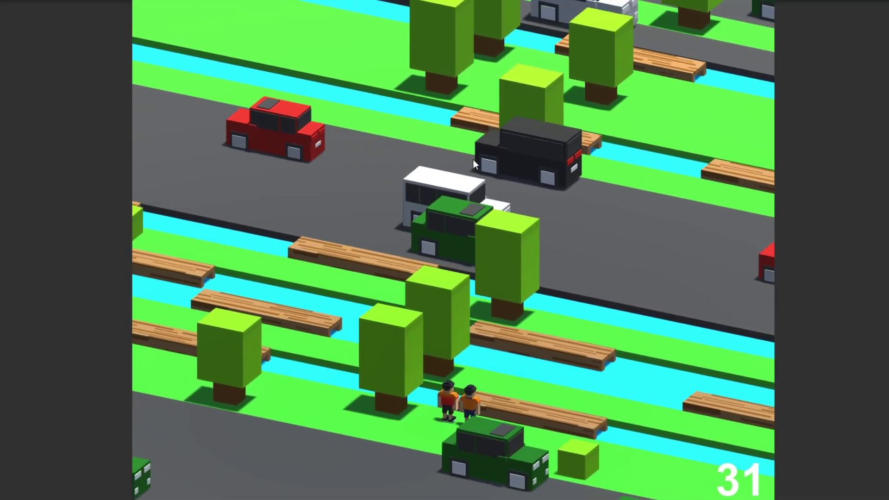
key(Up)
key(Up)
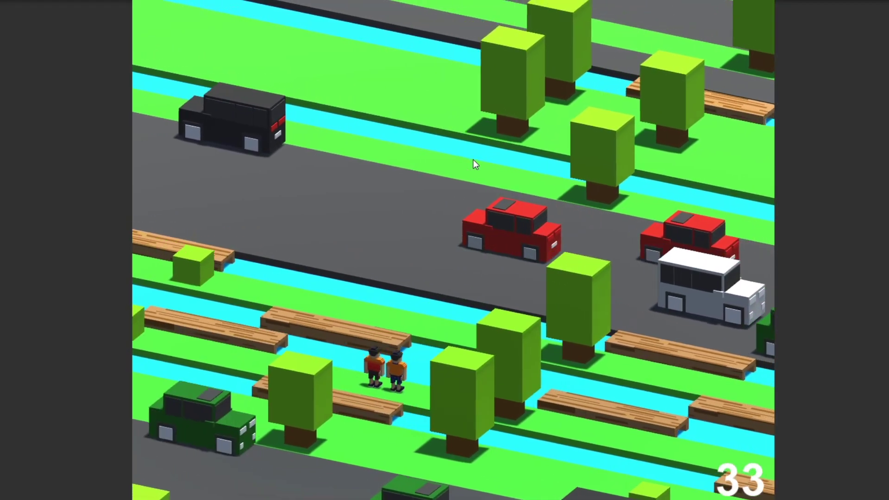
key(Up)
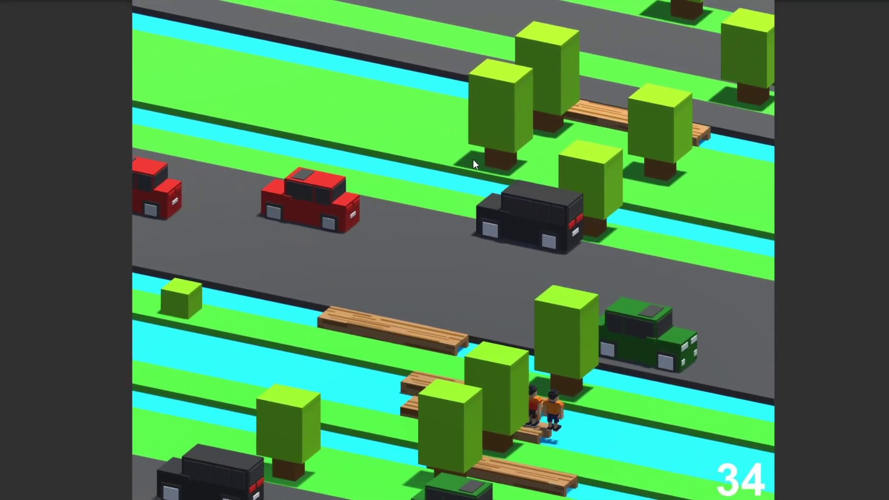
key(Up)
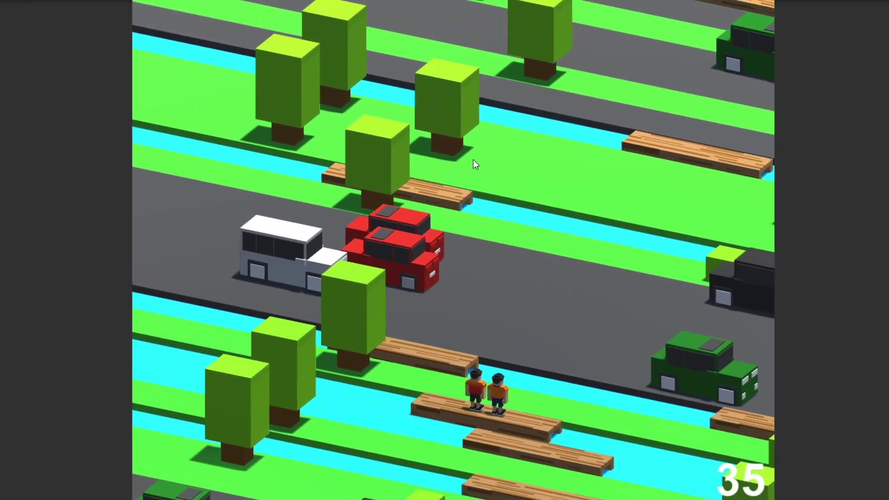
key(Up)
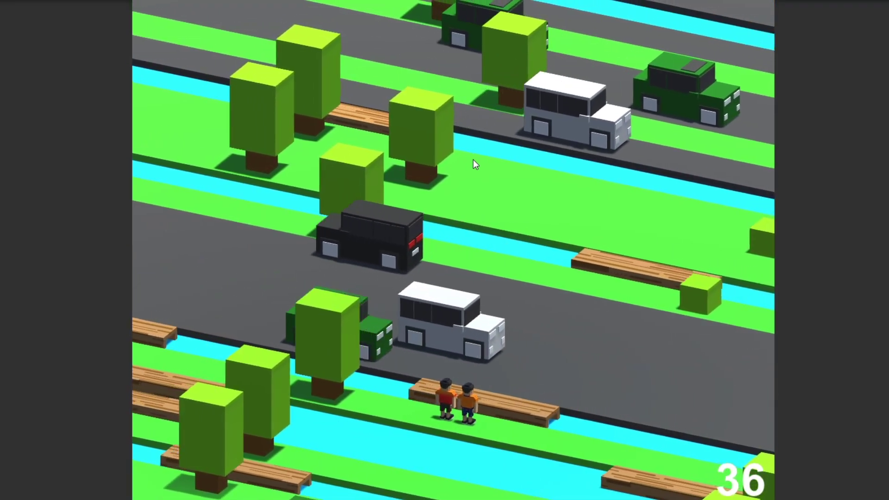
key(Up)
key(Up)
key(Up)
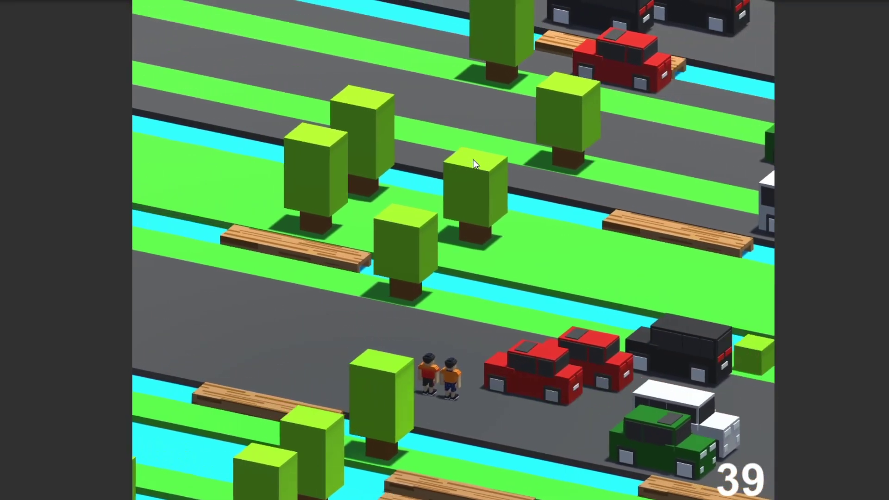
key(Up)
key(Up)
key(Up)
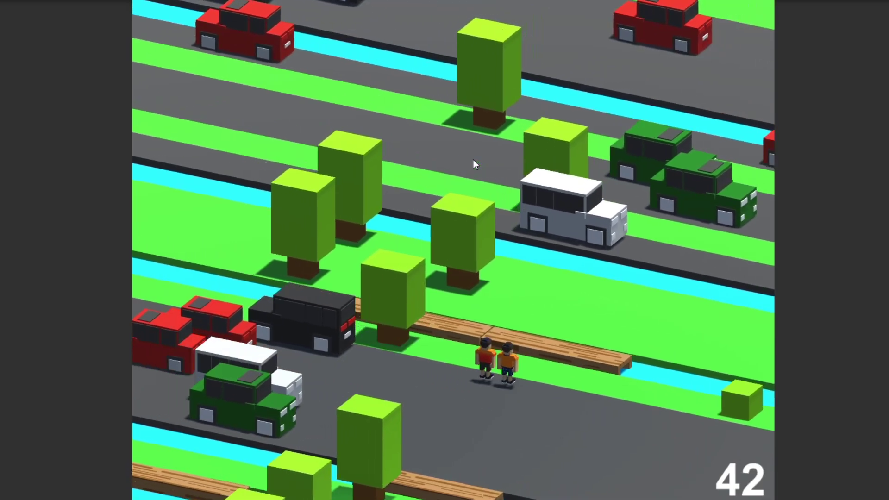
key(Up)
key(Up)
key(Up)
key(Up)
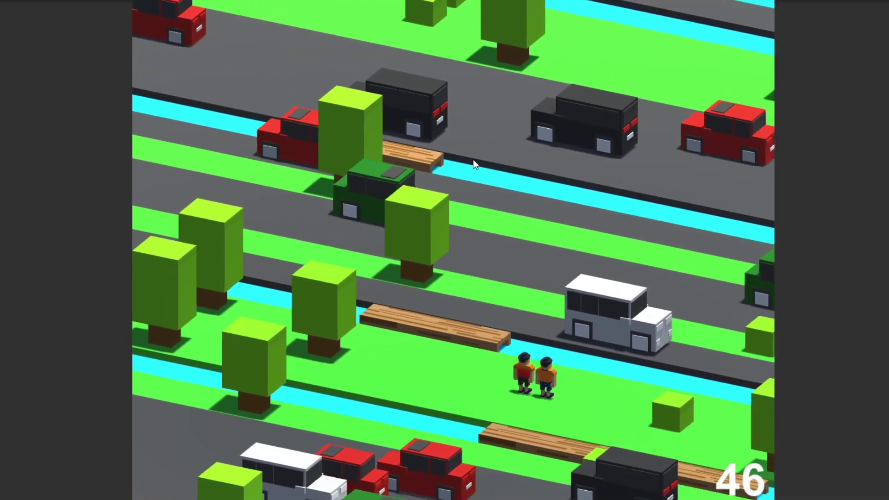
key(Up)
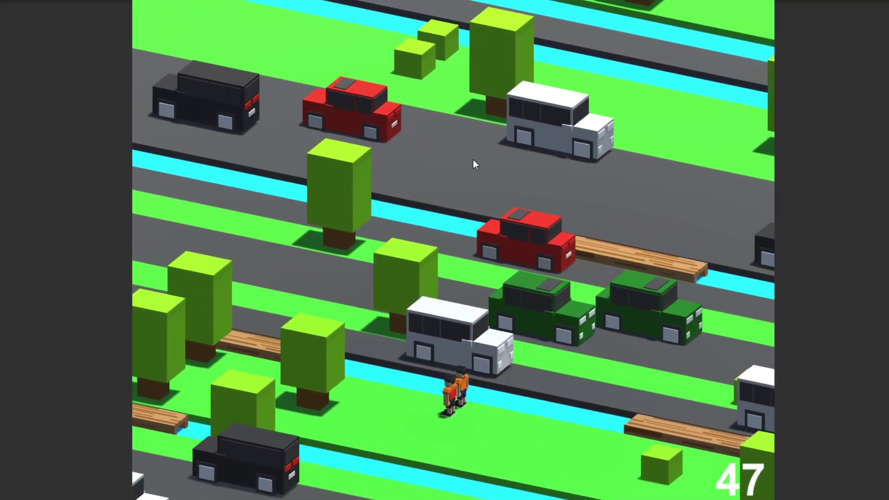
key(Up)
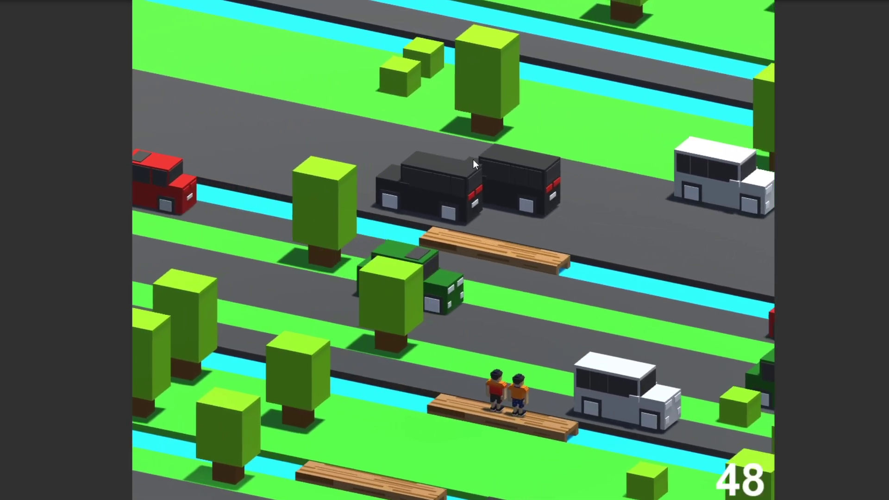
key(Up)
key(Up)
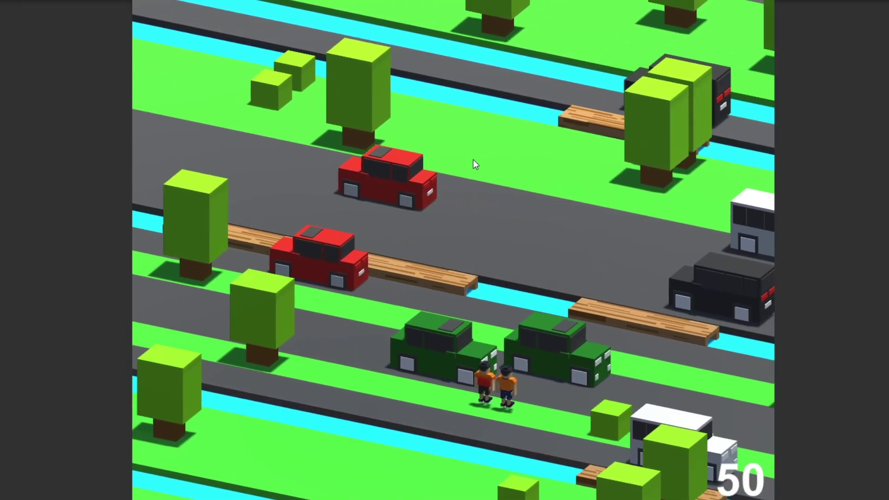
key(Up)
key(Up)
key(Up)
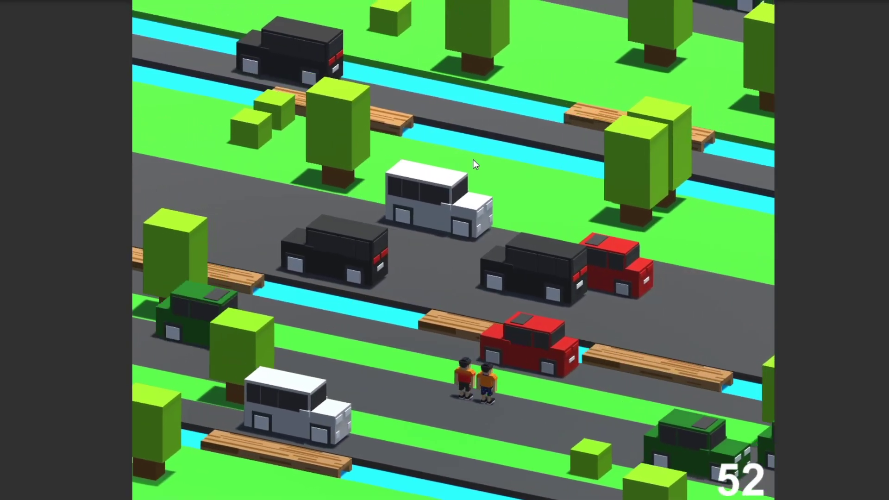
key(Up)
key(Up)
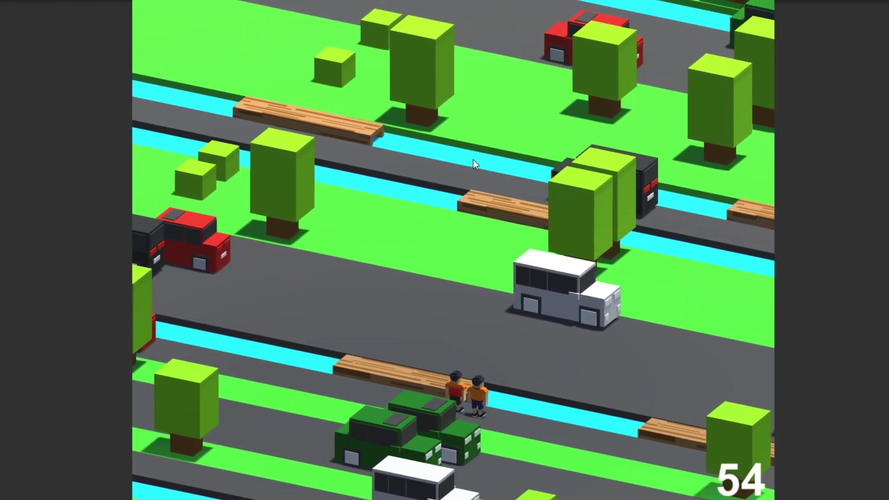
key(Up)
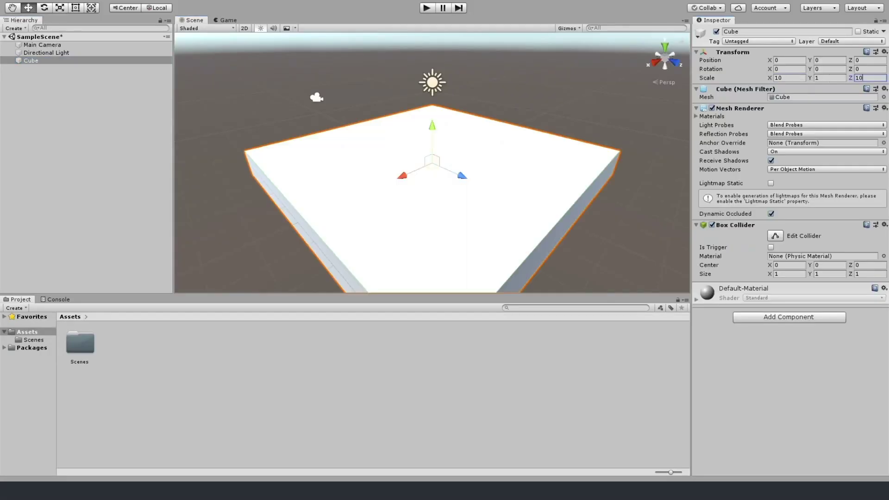
Step: Lengthen the cube to a Z scale of 100 and reposition it in the scene
click(663, 49)
click(664, 47)
click(663, 47)
click(665, 57)
click(664, 47)
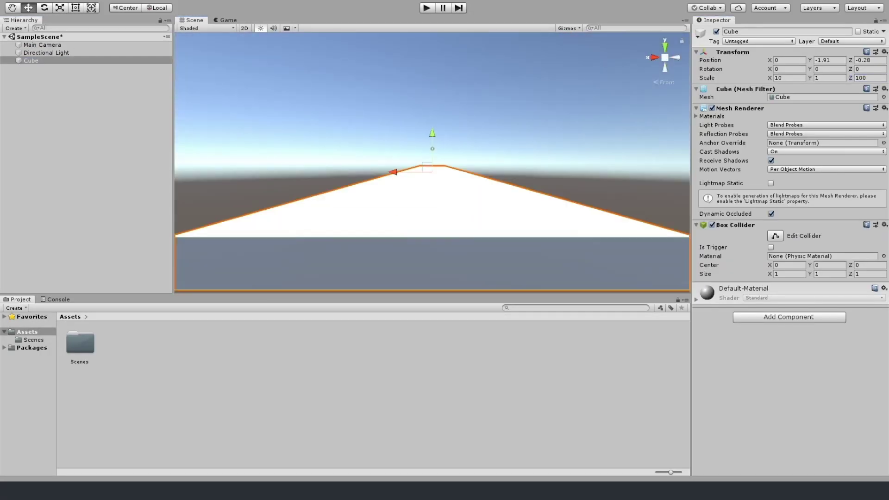
click(593, 251)
click(433, 153)
drag(435, 155, 415, 145)
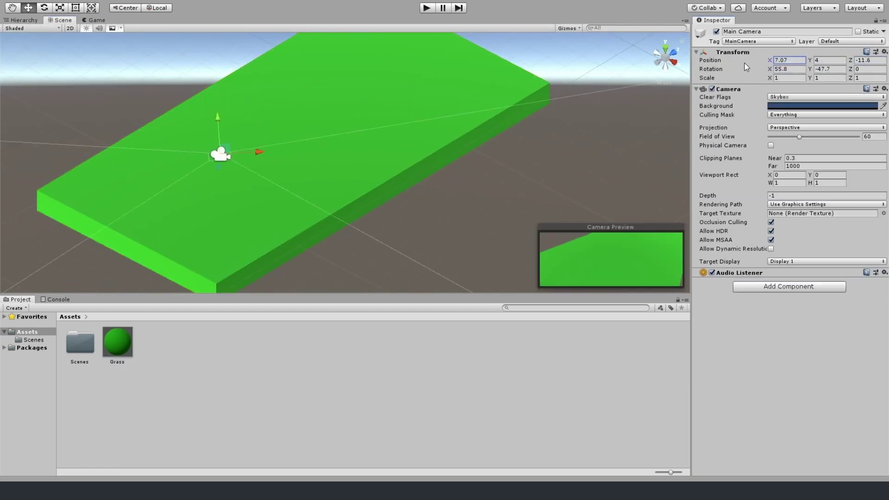
Step: Reposition the Main Camera around the near end of the long green grass strip
drag(224, 154, 194, 193)
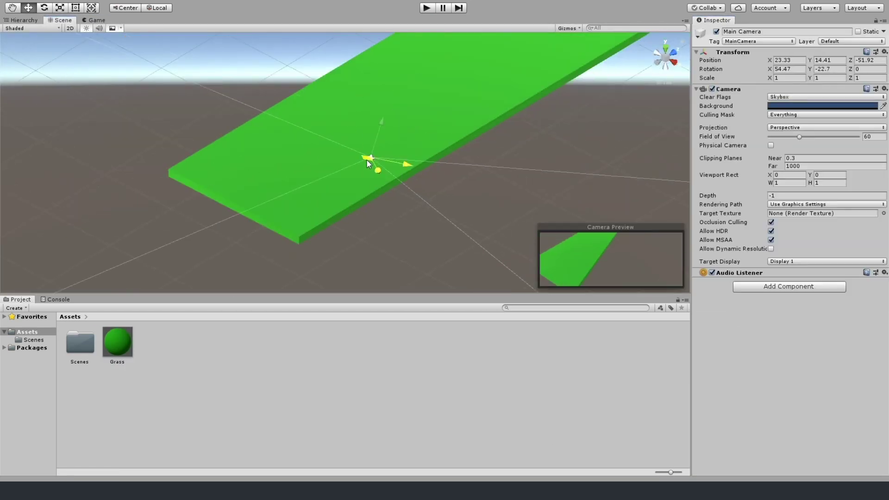
drag(369, 163, 278, 168)
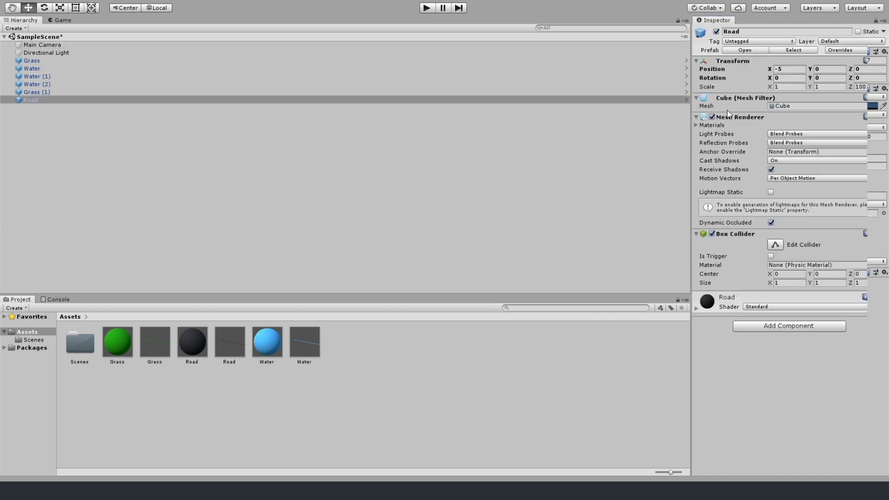
Step: Duplicate the grass, water and road strips and add an empty object named TerrainGenerator
key(ctrl+d)
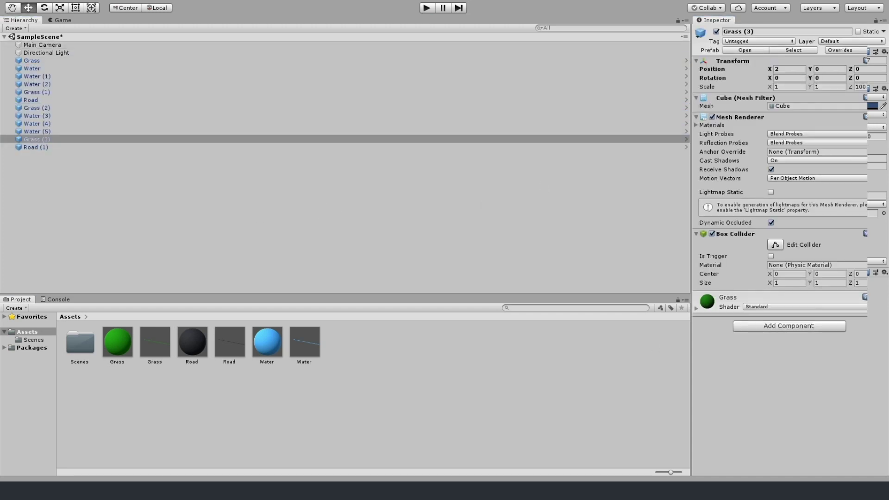
key(ctrl+shift+n)
key(F2)
text(TerrainGenerator)
key(Return)
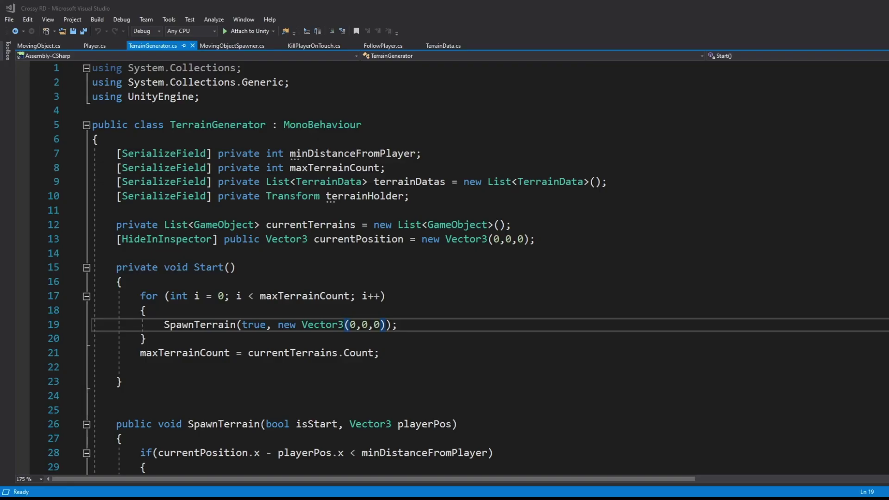
Step: Examine the TerrainGenerator script's minDistanceFromPlayer and maxTerrainCount fields and the loop in Start that calls SpawnTerrain
drag(290, 153, 415, 154)
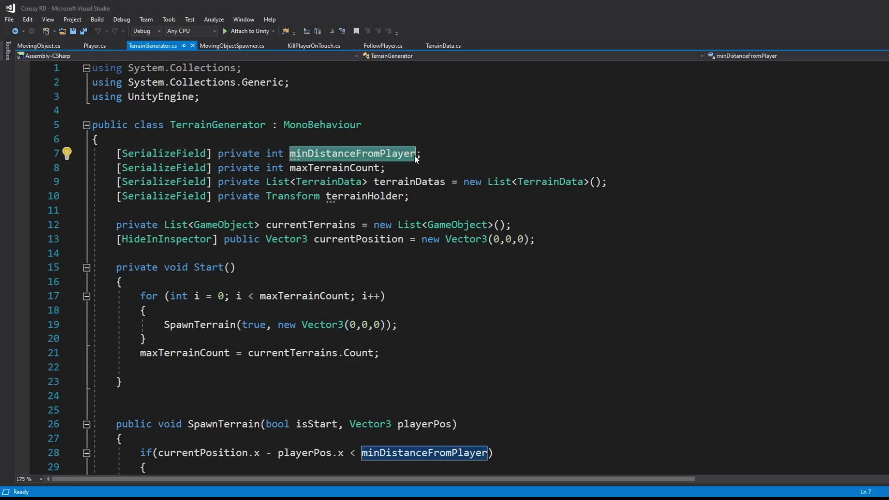
drag(289, 167, 380, 168)
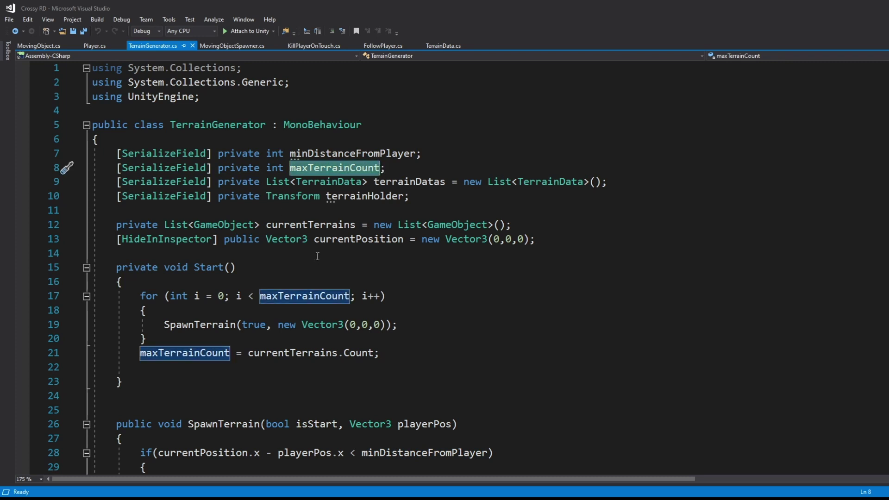
scroll(317, 256, down, 1)
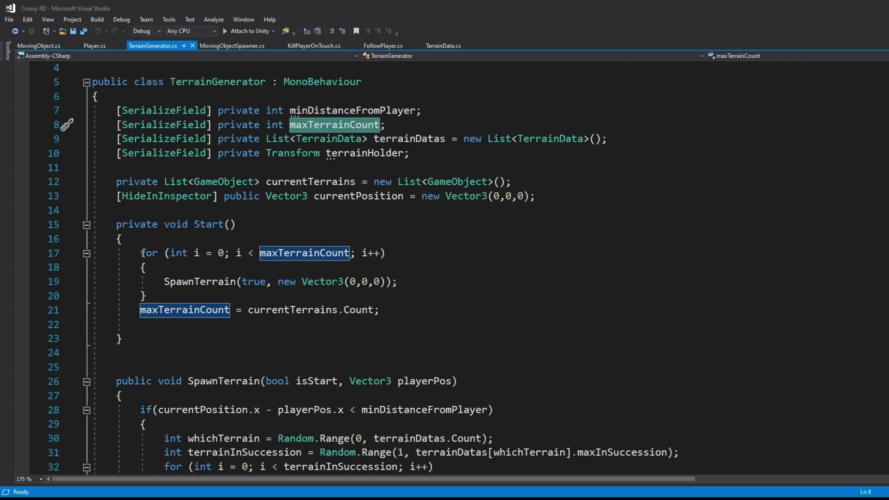
scroll(144, 255, down, 1)
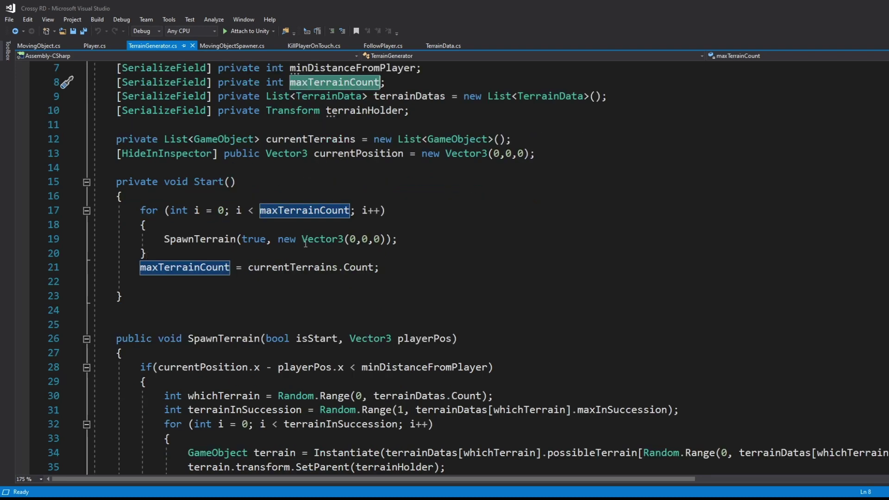
click(381, 306)
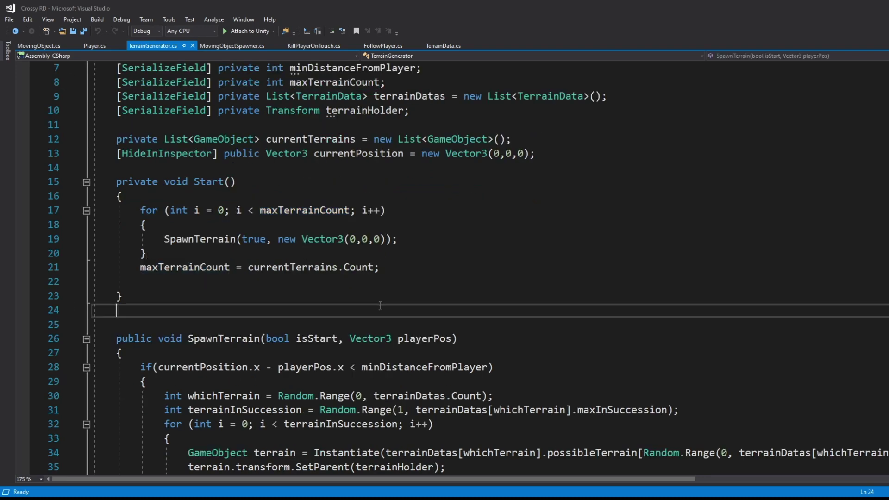
Step: Review the SpawnTerrain method: the player distance condition, strip instantiation, removal of old terrains and the currentPosition increment
scroll(379, 306, down, 3)
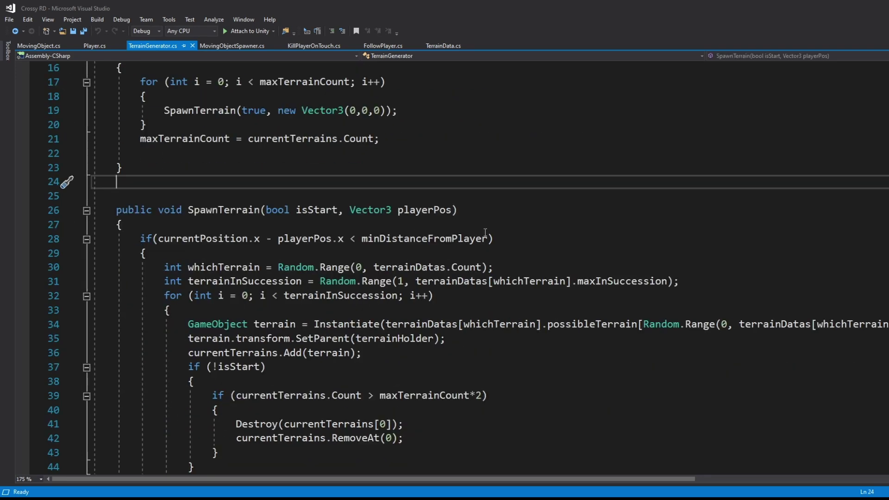
drag(159, 238, 238, 239)
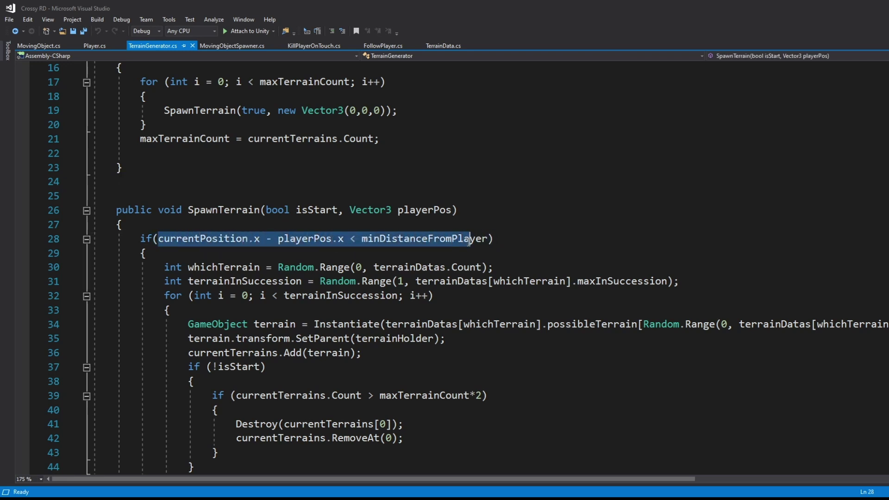
drag(480, 240, 488, 240)
scroll(314, 295, down, 1)
scroll(179, 258, down, 1)
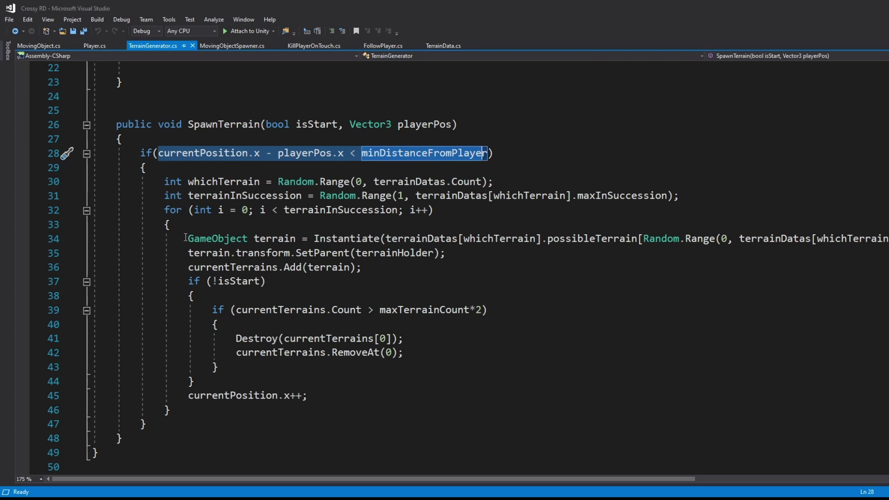
click(350, 344)
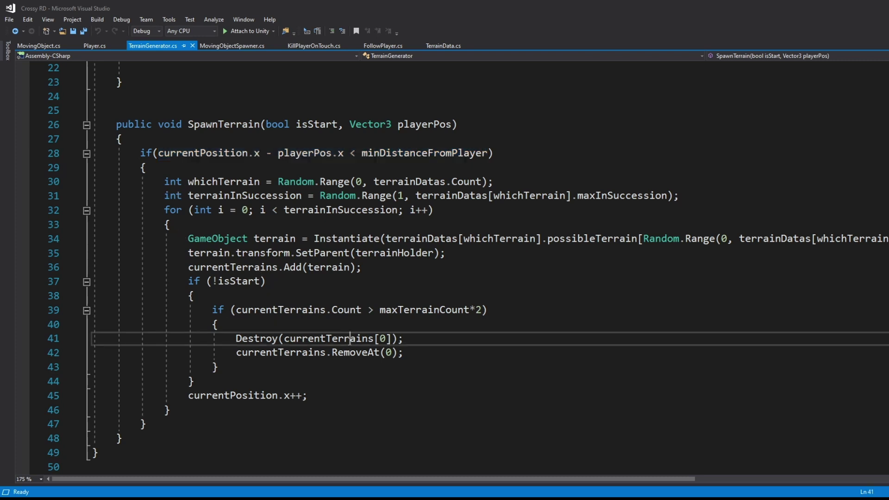
click(259, 397)
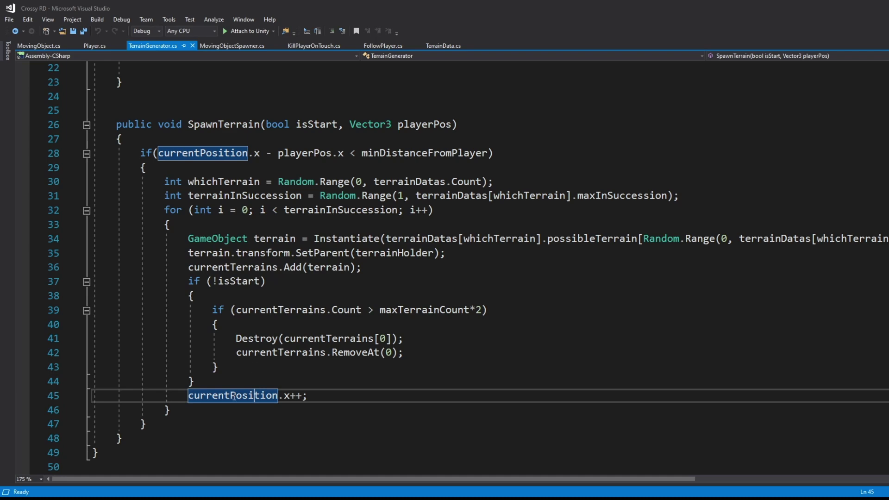
scroll(321, 197, up, 6)
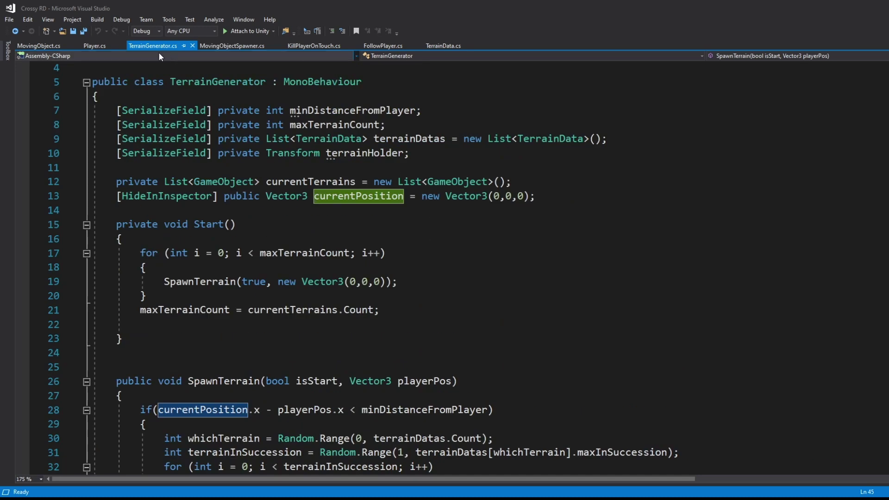
Step: Open the TerrainData script and examine its possibleTerrain list, maxInSuccession integer and CreateAssetMenu attribute
click(438, 45)
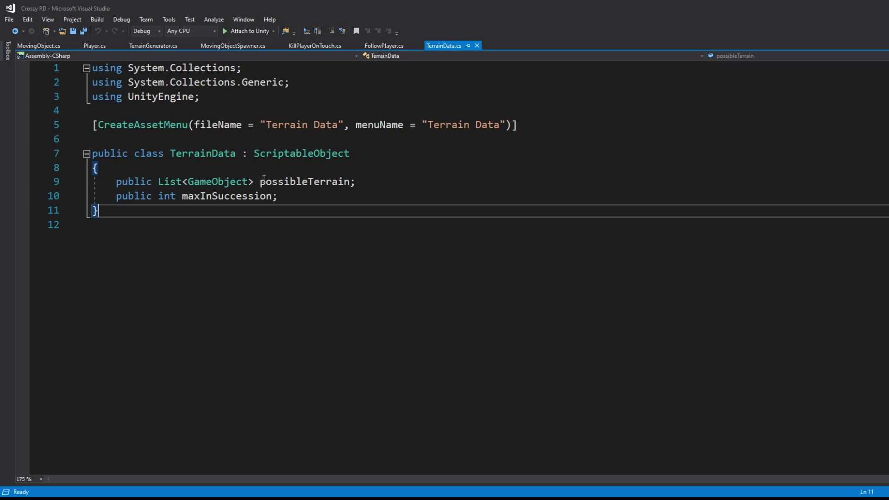
drag(260, 182, 344, 180)
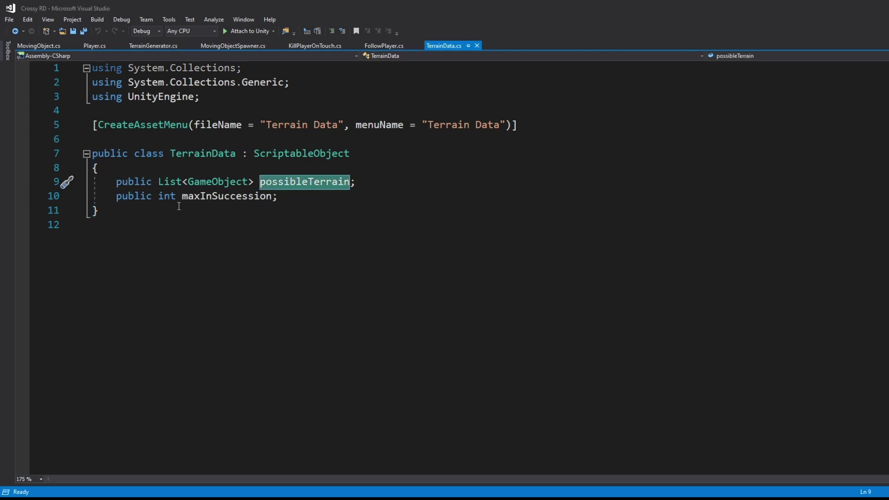
drag(181, 196, 279, 196)
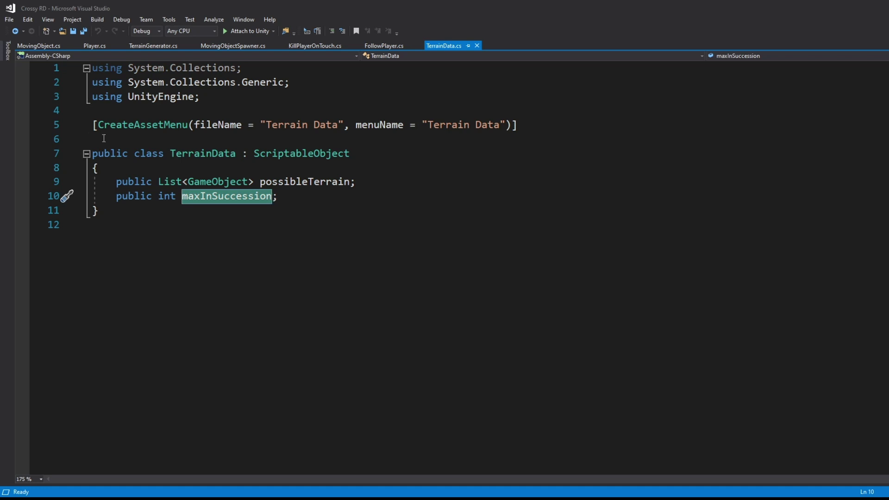
drag(94, 125, 405, 125)
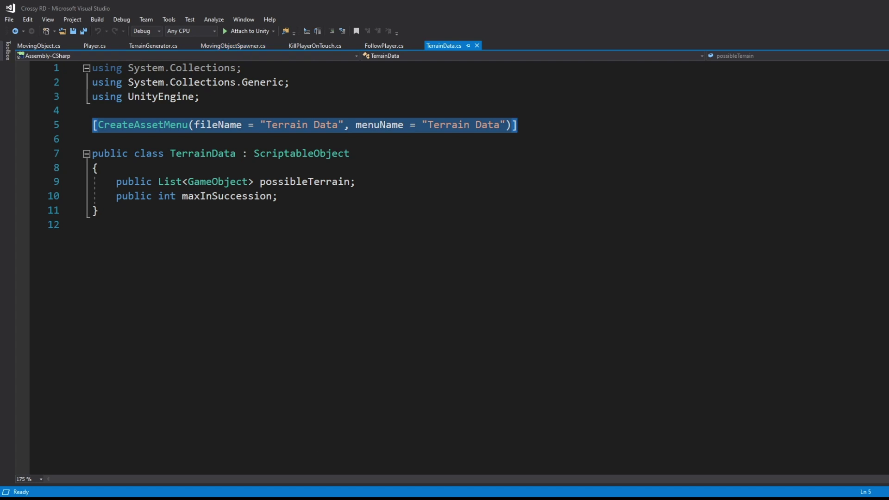
Step: Switch to Unity and inspect the spawned grass, water and road strips around the camera in the running scene
key(alt+Tab)
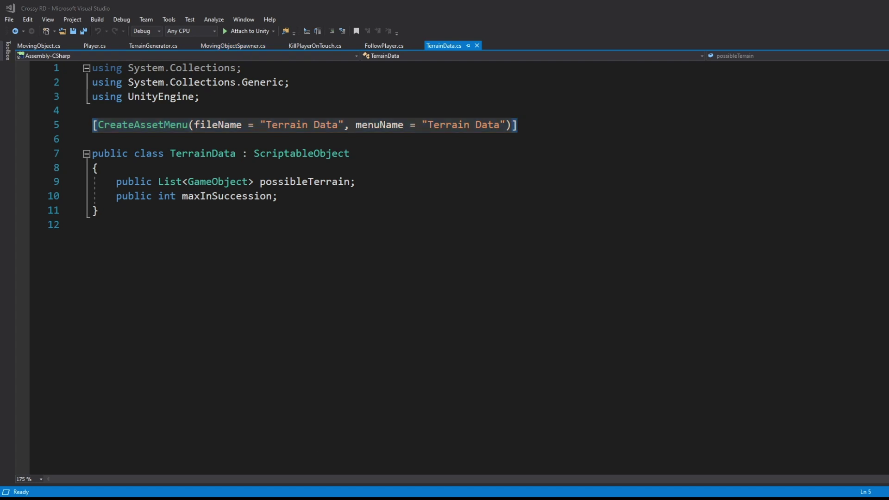
drag(324, 200, 377, 152)
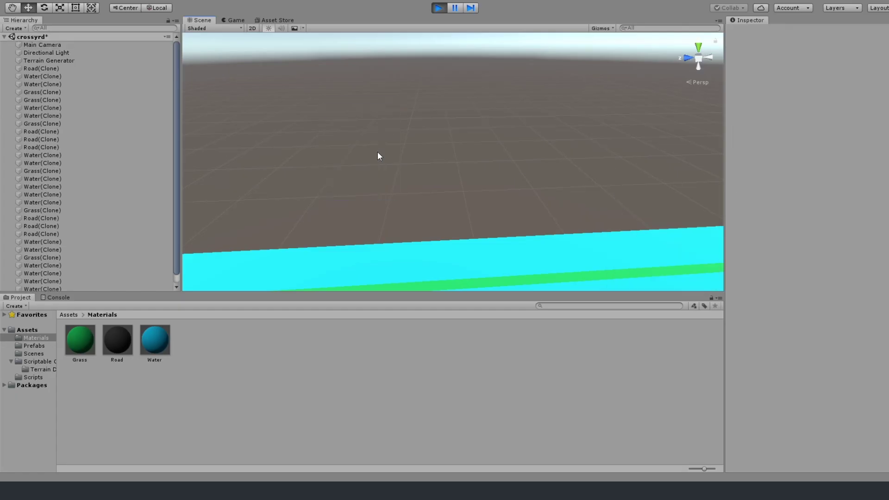
right_drag(377, 151, 378, 174)
scroll(387, 204, down, 8)
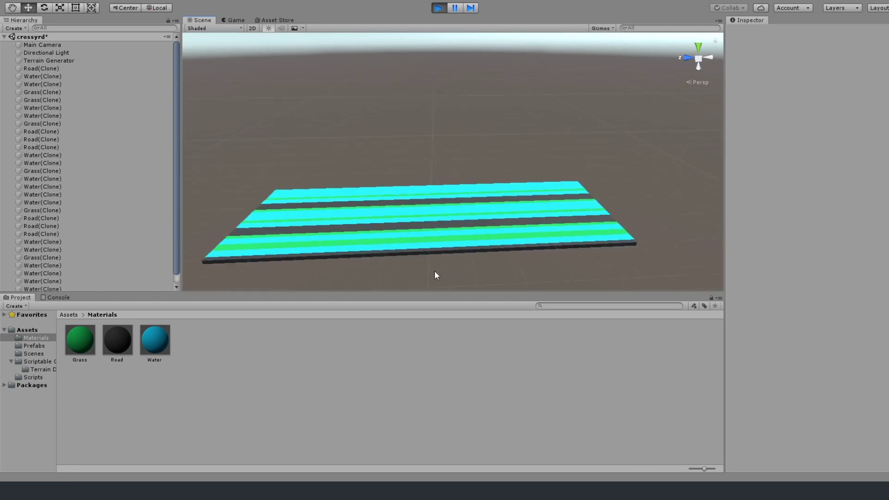
middle_drag(435, 273, 440, 213)
scroll(452, 161, up, 3)
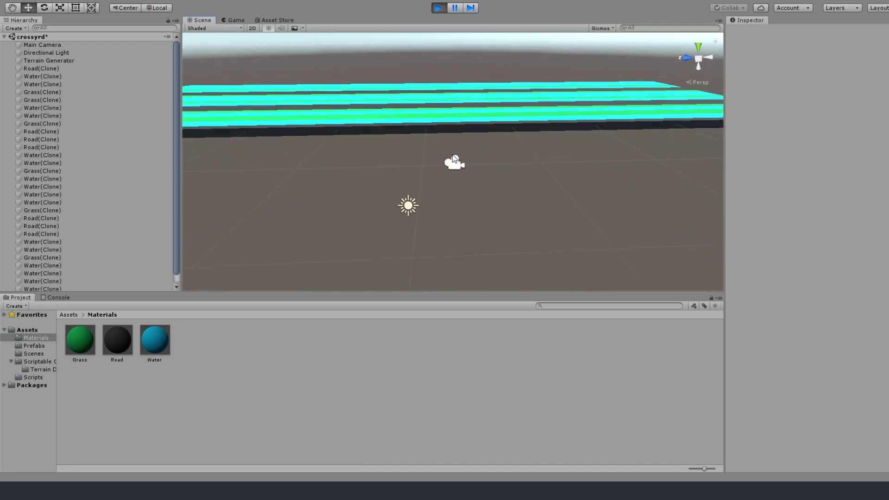
Step: Select the Main Camera in the running scene and adjust its position to about X 0.08 and Y 5.65
click(453, 169)
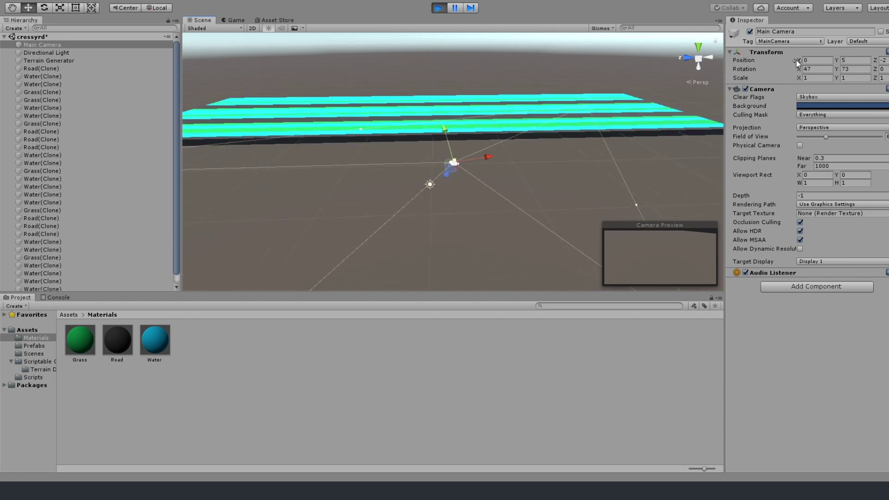
drag(796, 58, 877, 63)
click(836, 58)
click(879, 62)
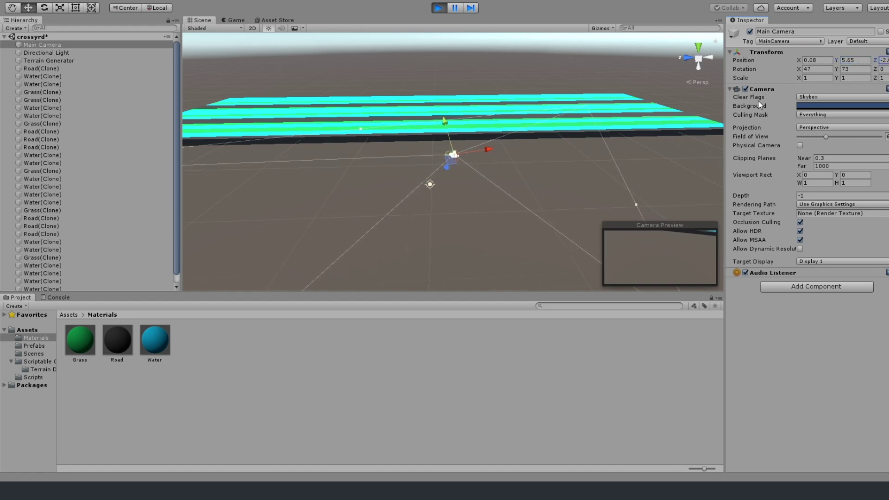
click(799, 68)
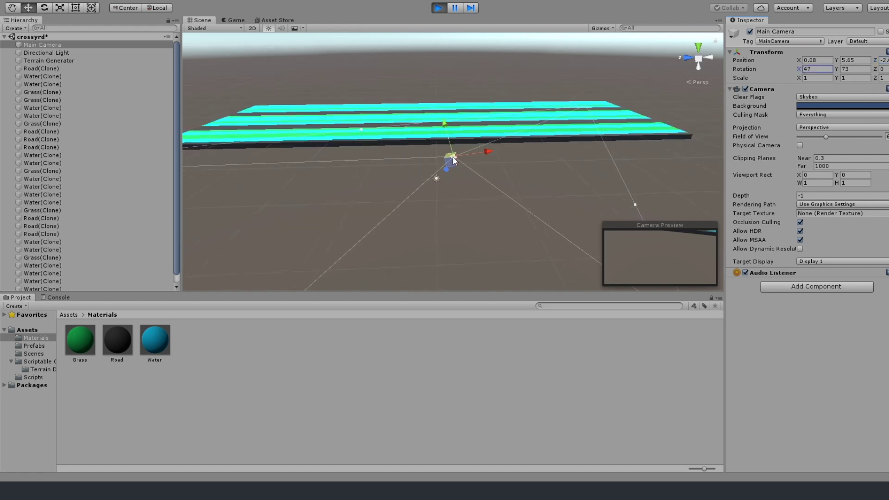
Step: Move the Main Camera freely in the scene to about X 1.62 and Y 6.18, and stop the running game
drag(453, 158, 600, 56)
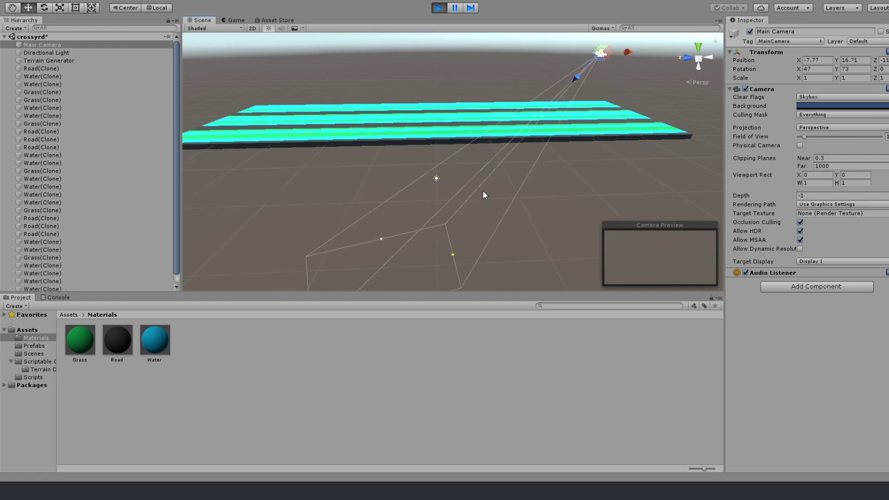
drag(572, 80, 417, 228)
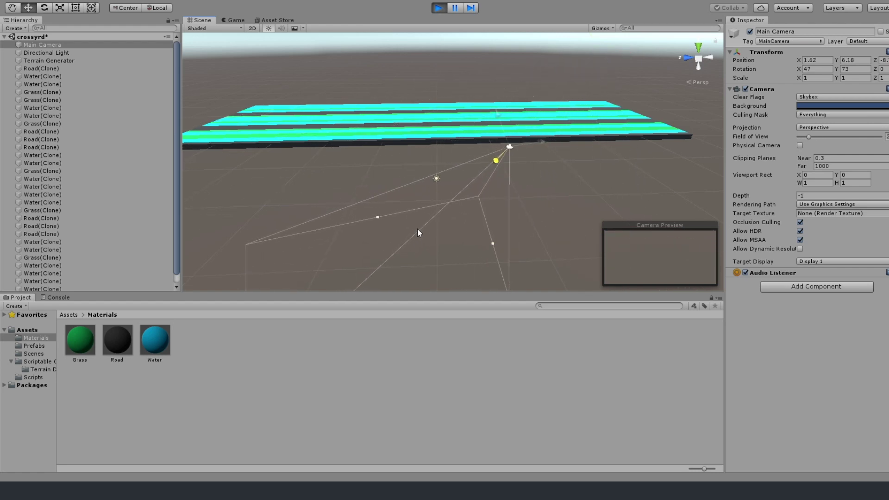
click(361, 221)
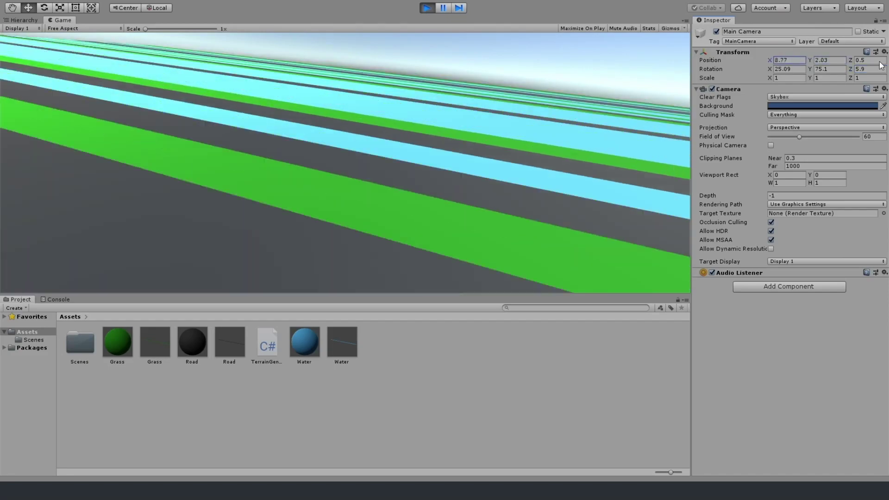
key(ctrl+p)
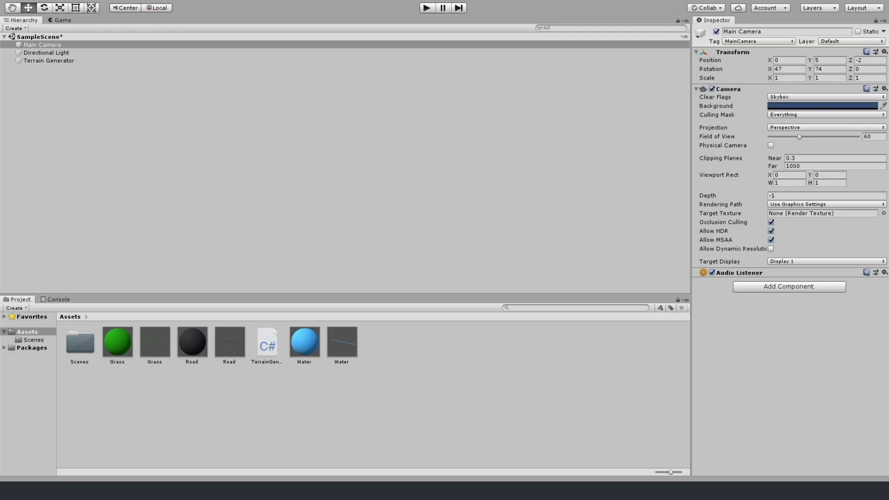
Step: Move Terrain Generator above the Main Camera in the scene's object list and set its Max Terrain Count to 20
drag(47, 60, 44, 41)
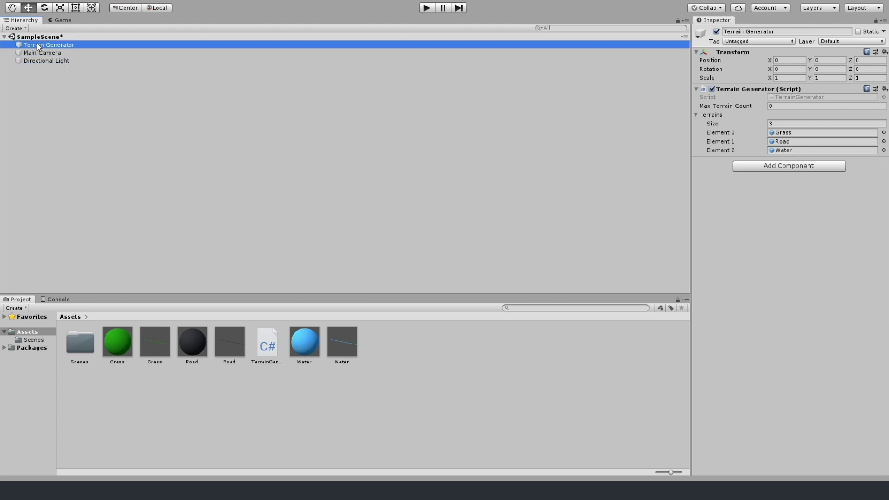
click(782, 124)
text(20)
key(ctrl+a)
key(ctrl+x)
click(742, 108)
key(ctrl+v)
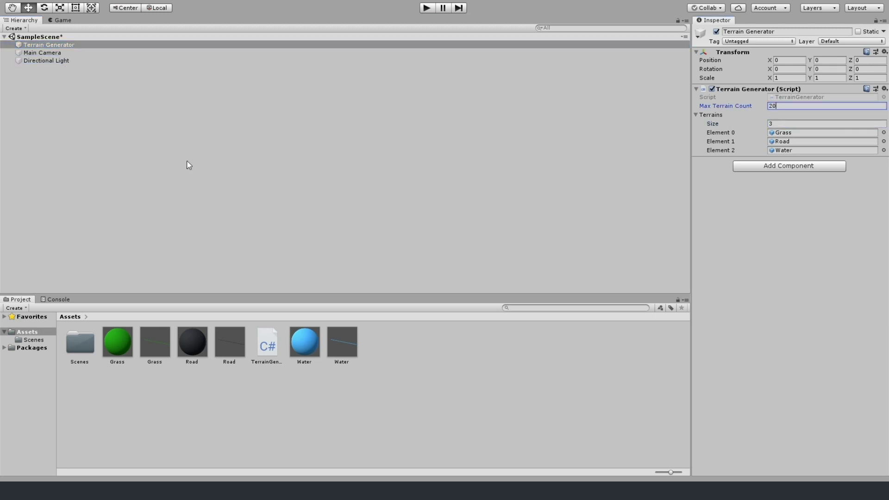
Step: Run the game and inspect the generated terrain strips from the camera's view
click(432, 8)
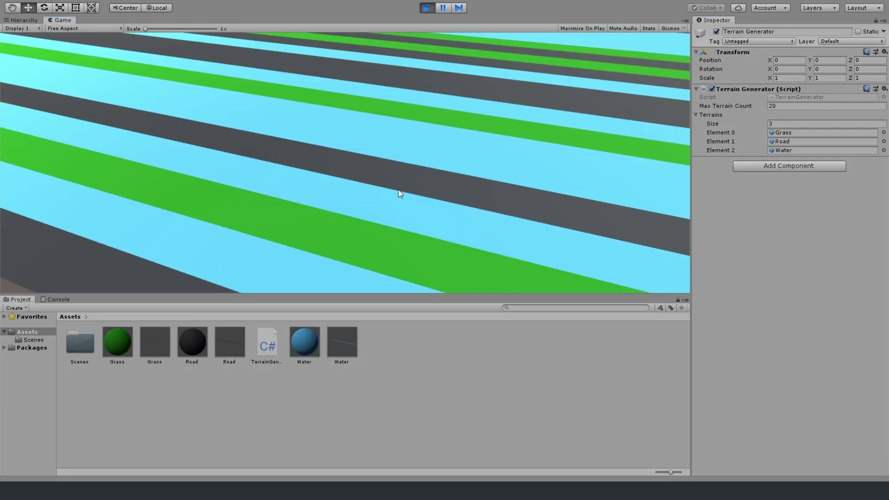
right_click(362, 246)
right_click(254, 186)
right_click(309, 189)
right_drag(397, 197, 495, 214)
click(299, 270)
click(335, 120)
drag(812, 69, 822, 70)
drag(769, 69, 806, 70)
drag(316, 132, 370, 191)
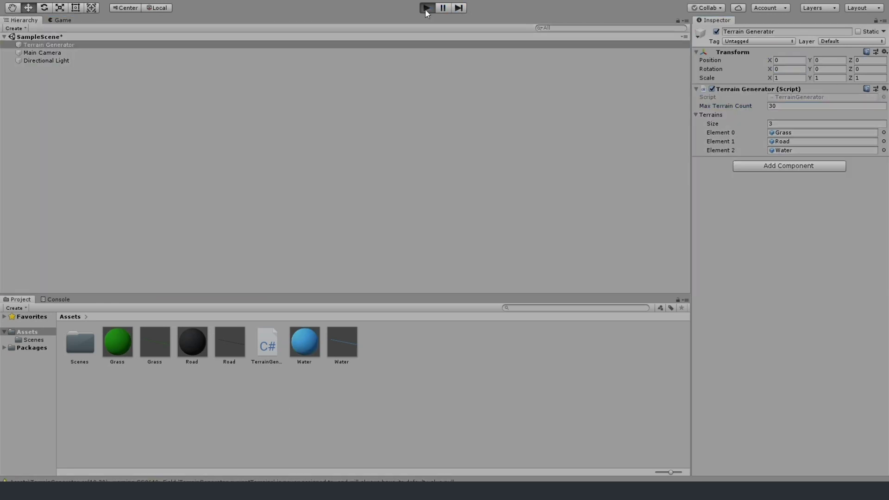
Step: Stop and rerun the game several times to test the random terrain spawning
key(ctrl+p)
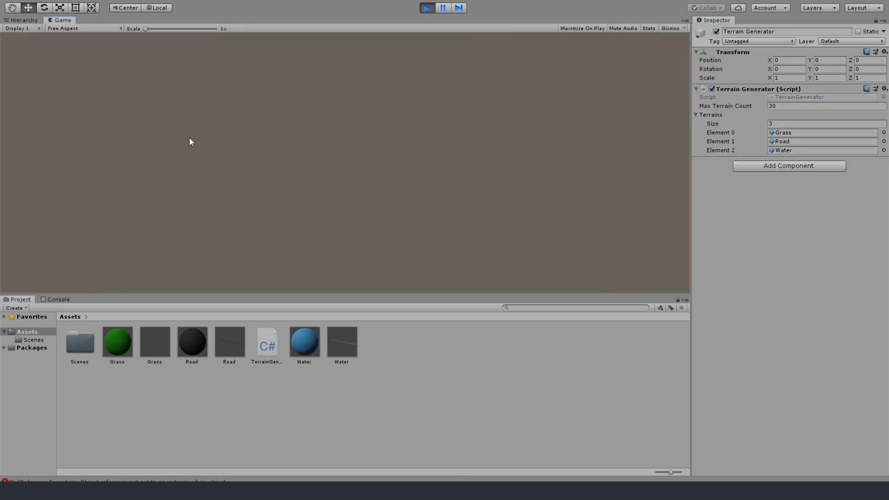
key(ctrl+p)
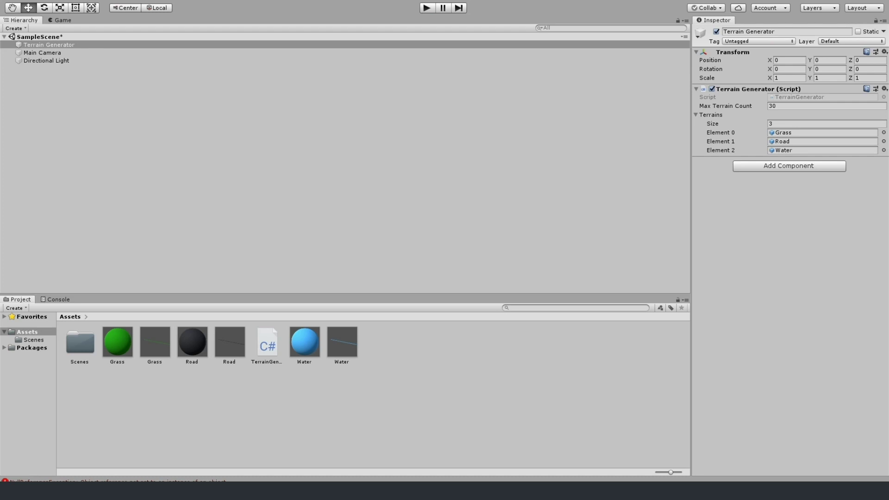
click(426, 8)
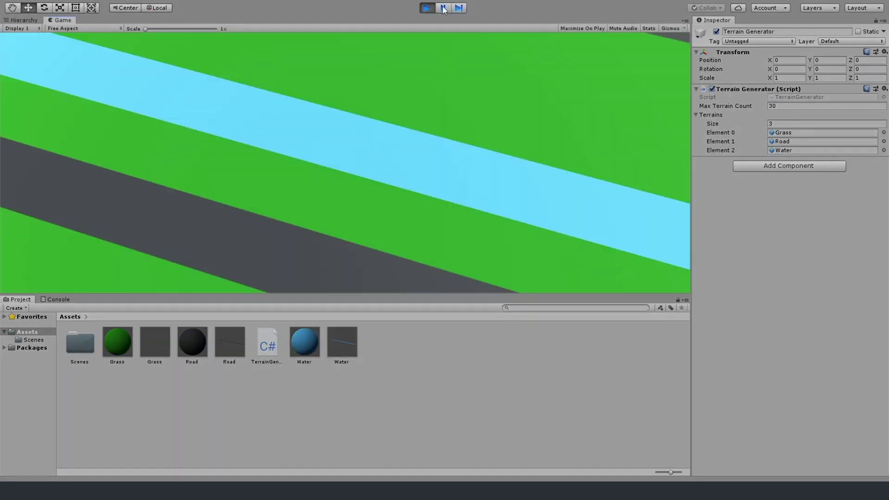
click(426, 8)
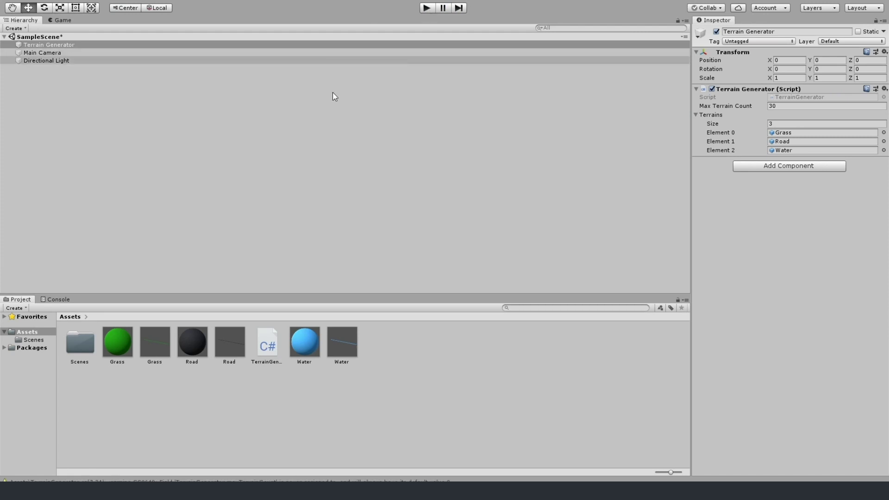
click(427, 8)
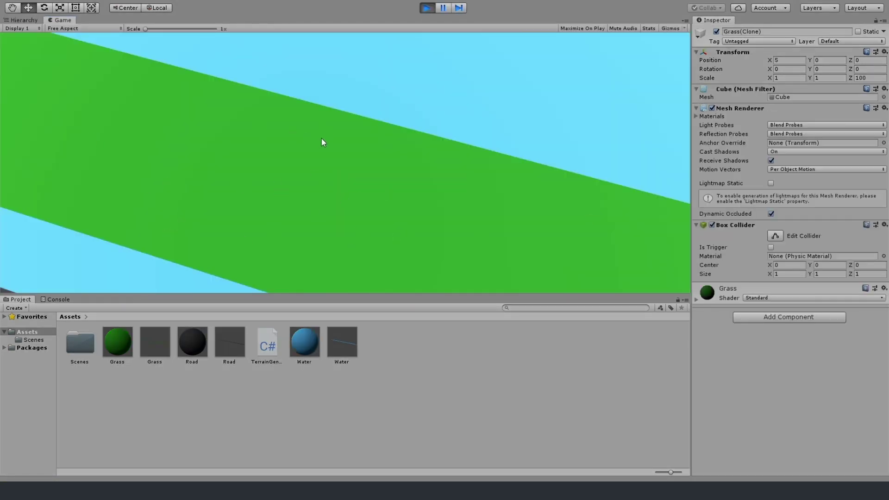
Step: Restart the game and repeatedly spawn new terrain strips to test that old strips are removed
click(427, 7)
click(427, 8)
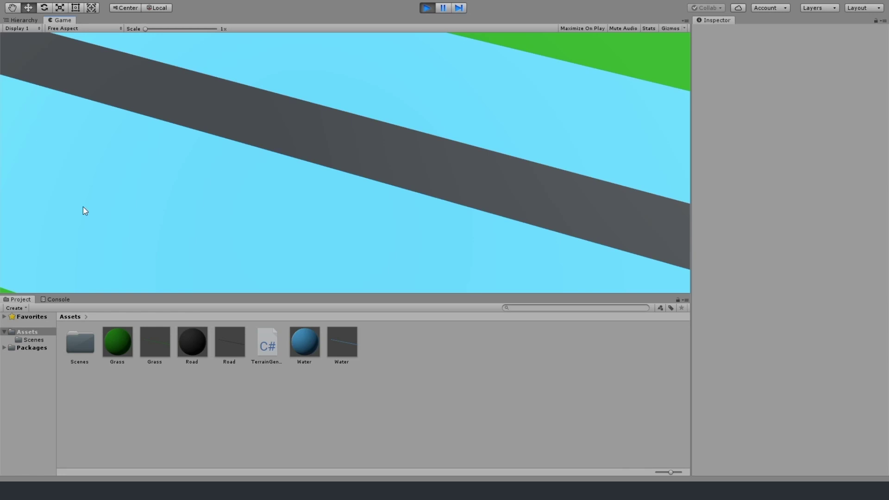
key(w)
key(w)
key(w)
key(w)
key(w)
key(w)
key(w)
key(w)
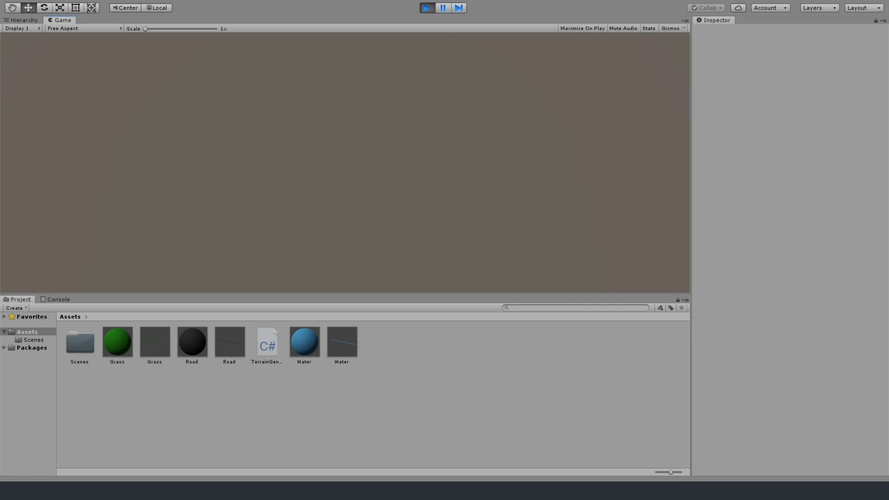
Step: Stop the running game and dock the Scene view between the Hierarchy and Game views
key(ctrl+p)
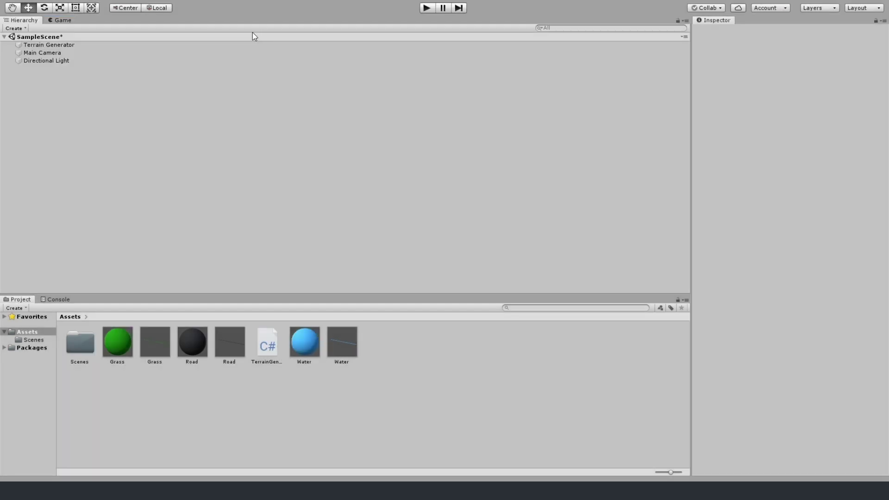
drag(254, 36, 74, 29)
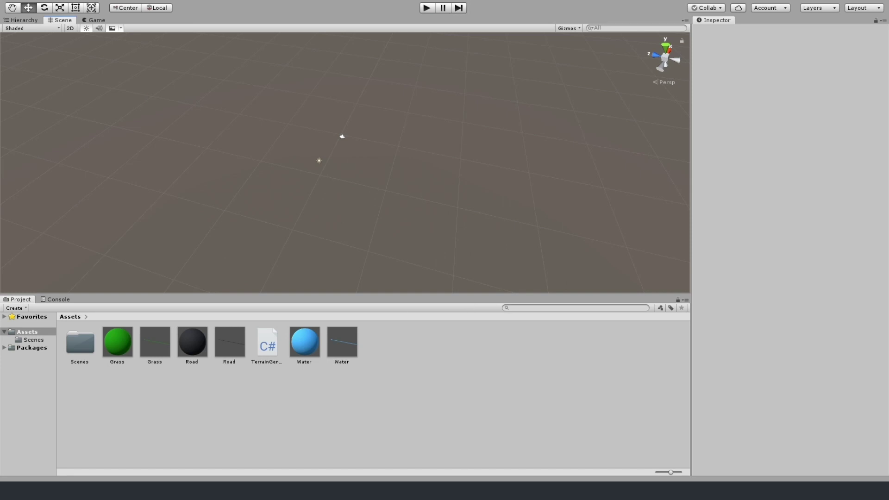
Step: Create a Scripts folder in Assets and move the TerrainGenerator script into it
right_click(84, 381)
click(183, 151)
text(Scripts)
key(Return)
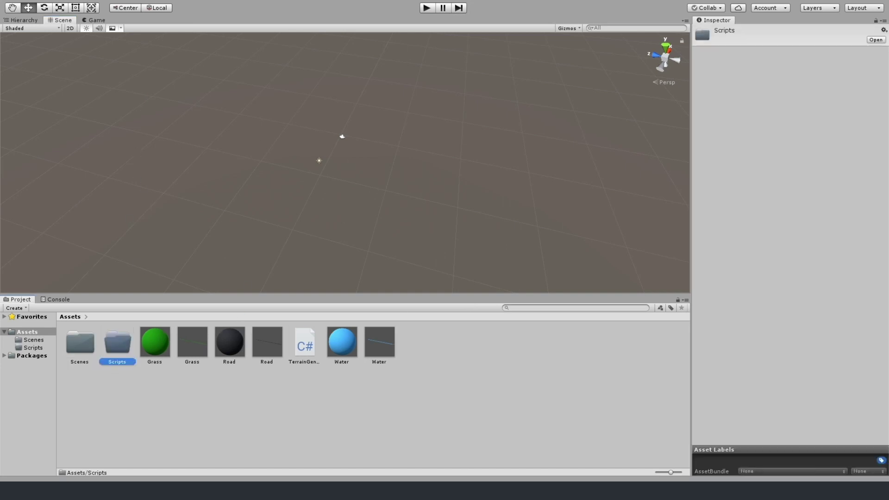
drag(304, 343, 119, 343)
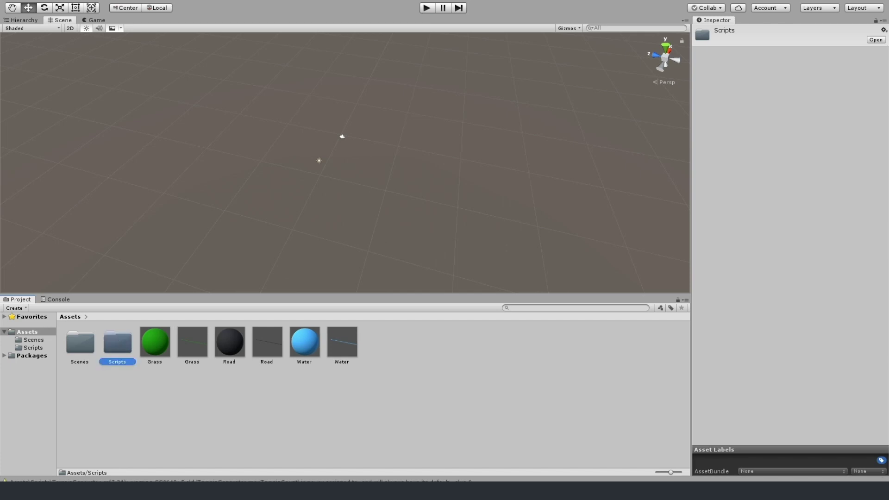
double_click(116, 354)
click(79, 347)
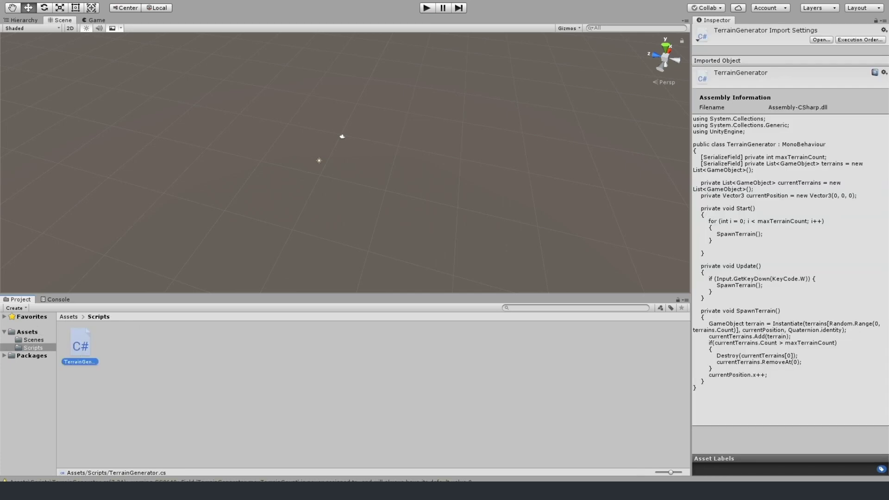
Step: Create a Materials folder in Assets and move the Grass, Road and Water materials into it
click(19, 333)
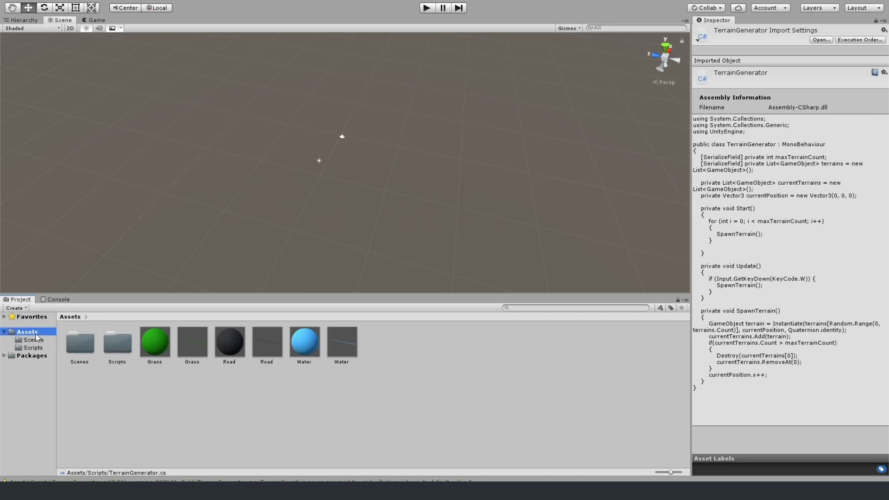
click(389, 144)
text(Materials)
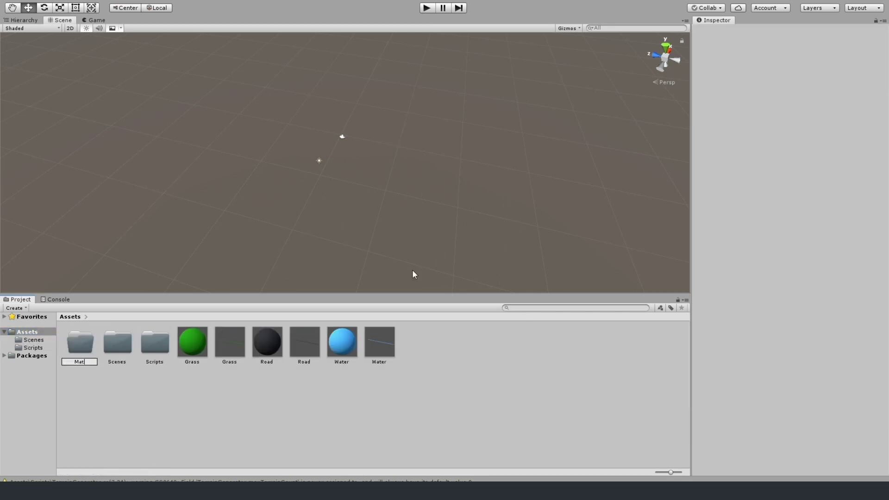
key(Return)
click(267, 342)
ctrl+click(342, 342)
ctrl+click(198, 348)
drag(199, 348, 80, 345)
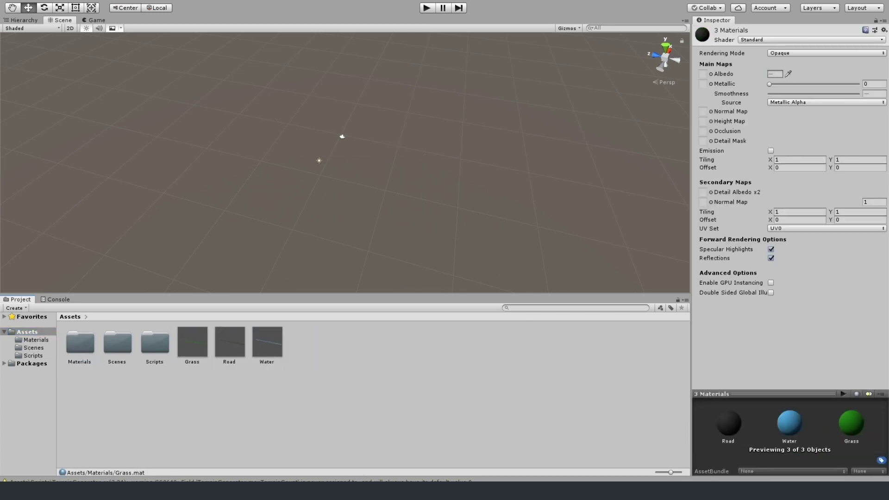
Step: Create a Terrain folder in Assets and move the Grass, Road and Water prefabs into it
right_click(166, 388)
click(348, 154)
text(Terrain)
key(Return)
click(332, 387)
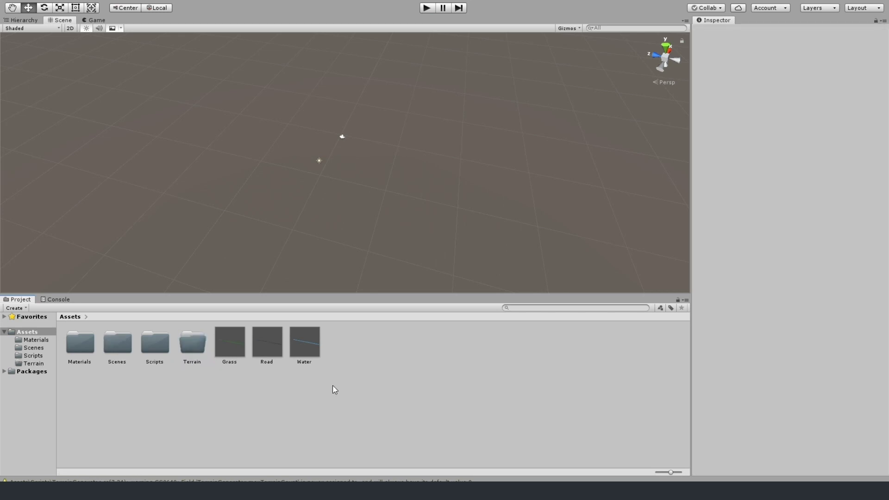
click(230, 342)
shift+click(304, 343)
drag(250, 343, 192, 344)
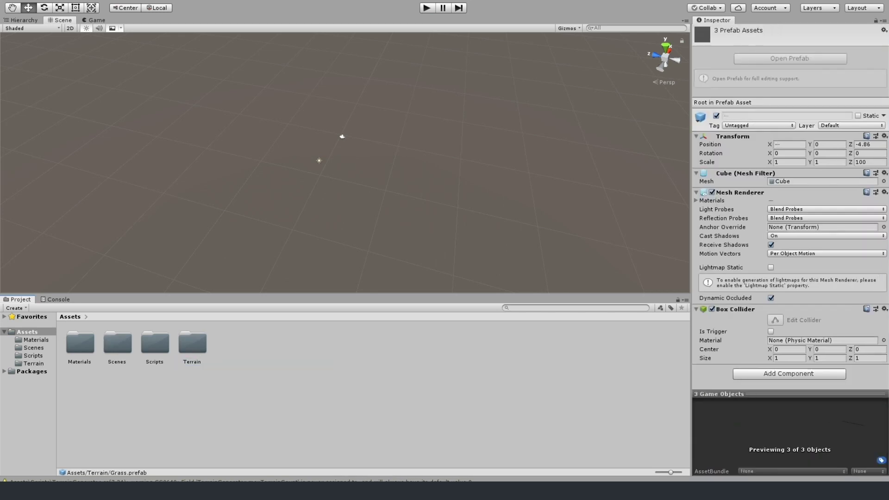
Step: Rename the Terrain folder to Prefabs
right_click(192, 343)
click(238, 172)
text(Prefabs)
key(Return)
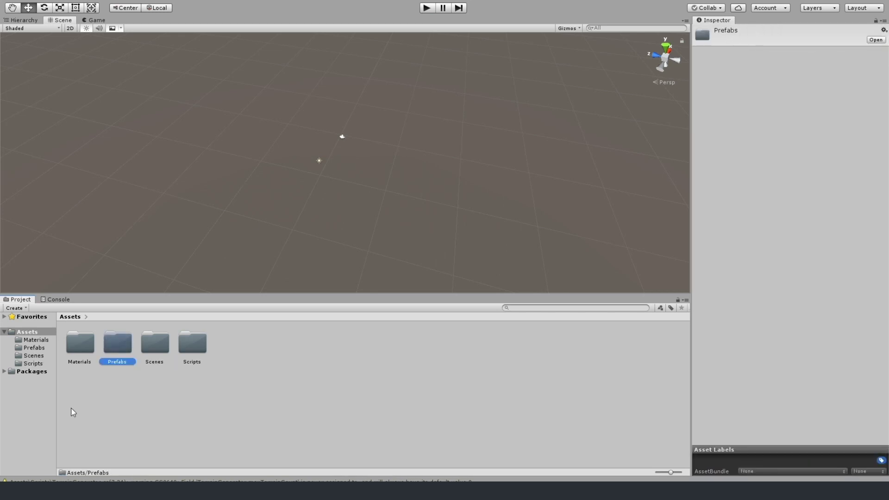
Step: Create a C# script named Terrain in the Scripts folder and rename it to TerrainData
double_click(194, 347)
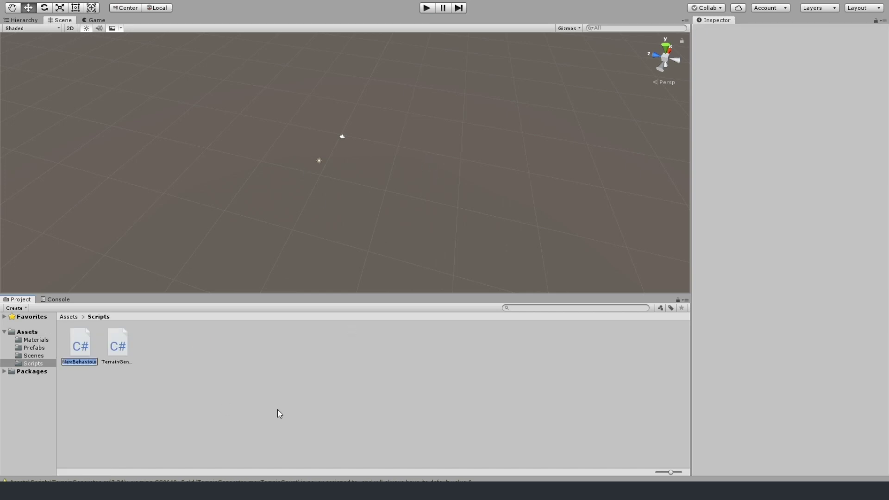
text(Terrain)
key(Return)
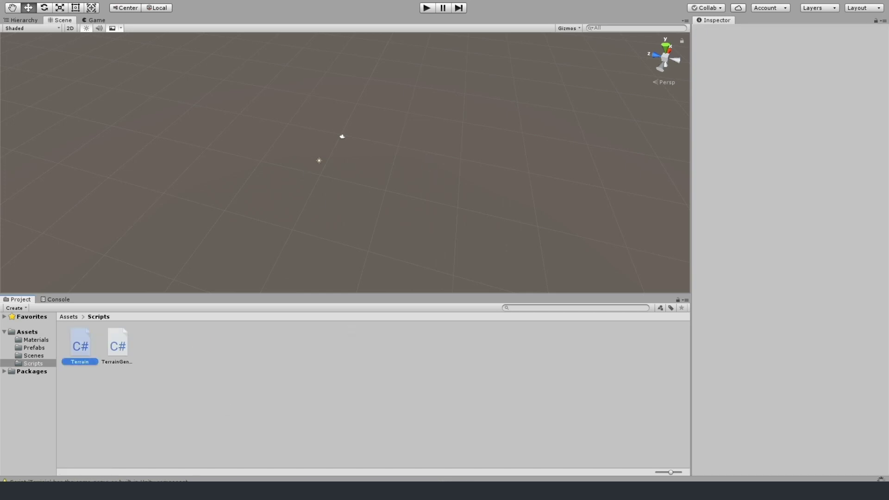
key(F2)
text(Data)
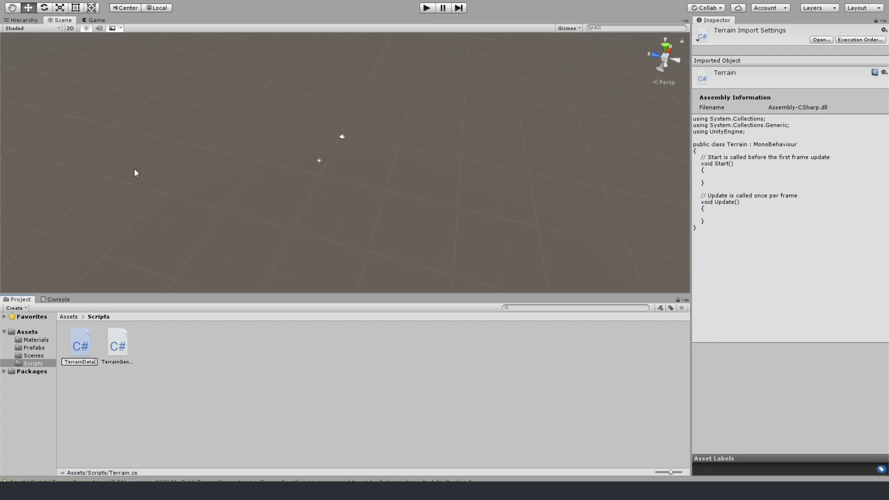
key(Return)
click(82, 354)
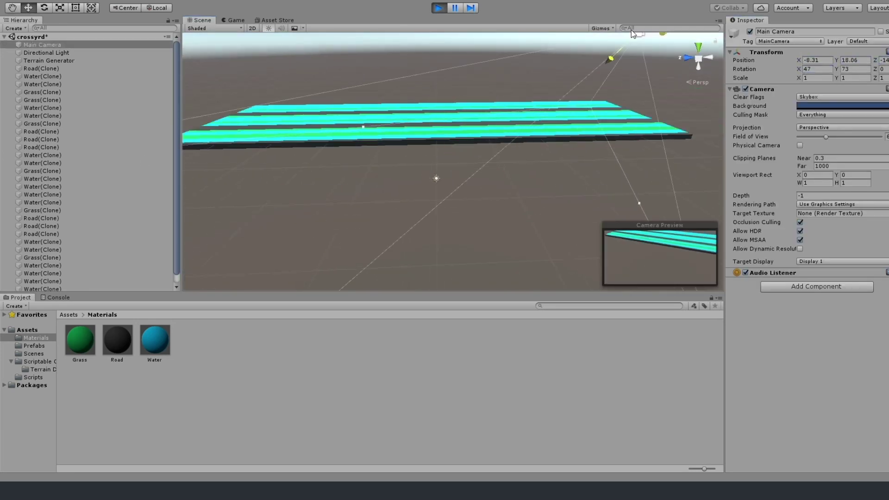
Step: Try adjusting the Main Camera's transform while the game runs, check it in the Game view, and stop the game
drag(631, 29, 506, 151)
scroll(347, 93, down, 8)
drag(799, 60, 840, 70)
click(236, 20)
click(202, 20)
scroll(588, 168, up, 5)
click(438, 7)
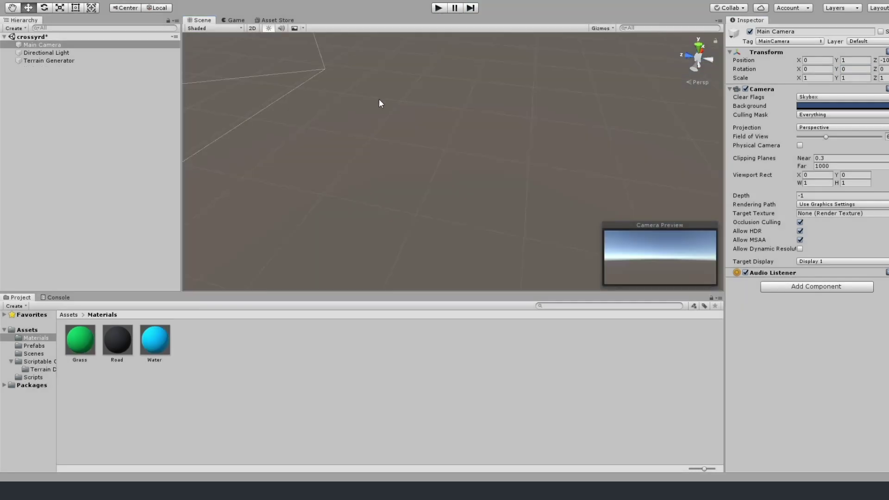
Step: Rerun the game to test the terrain generation and view the strips through the Main Camera
key(ctrl+p)
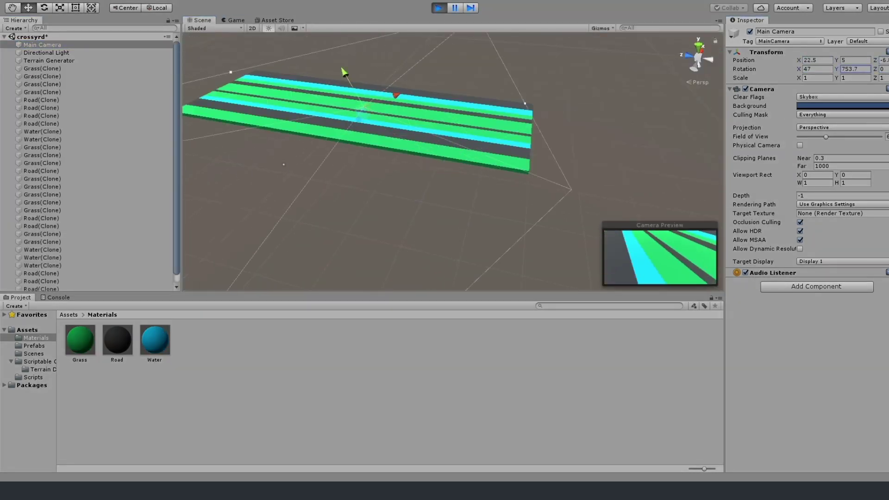
key(ctrl+p)
key(ctrl+p)
click(234, 20)
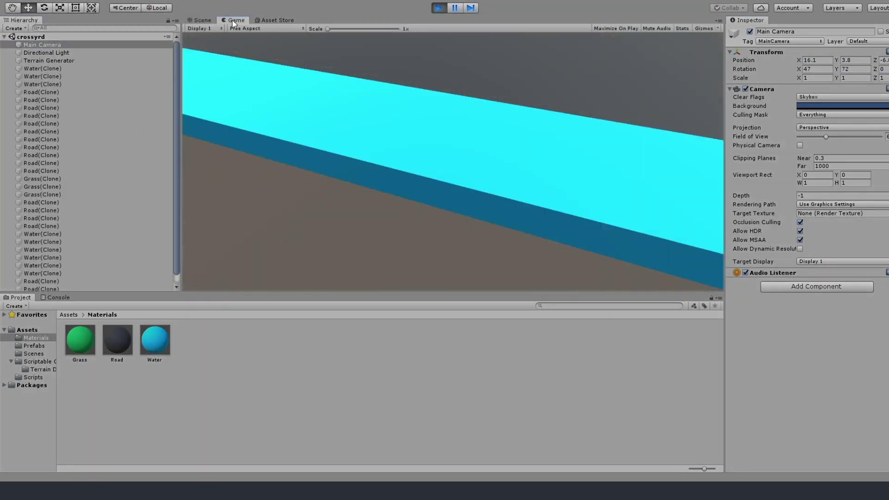
Step: Dock a widened Scene view beside the Game view and restart the game to inspect a road strip
drag(202, 20, 213, 139)
drag(364, 90, 455, 88)
key(ctrl+p)
click(48, 60)
key(ctrl+p)
click(306, 136)
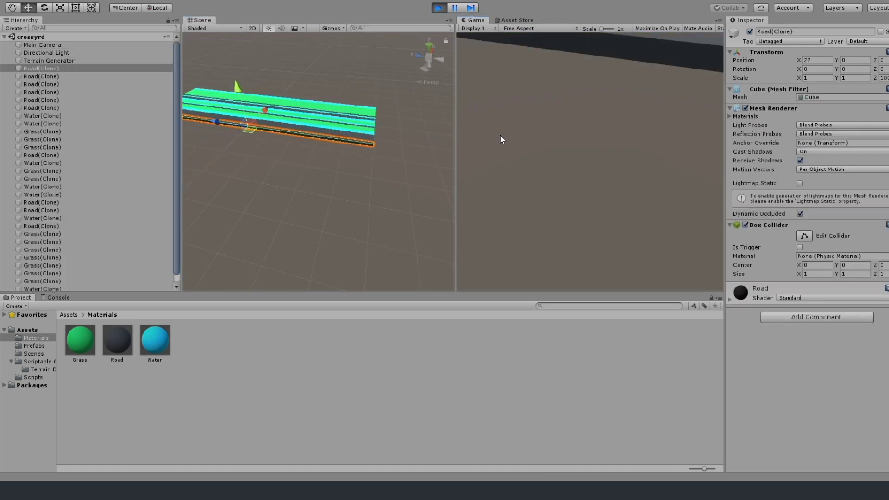
Step: Switch to Visual Studio and examine how Player.cs calls moveCharacter from Update and spawns terrain after changing the player's position
click(121, 46)
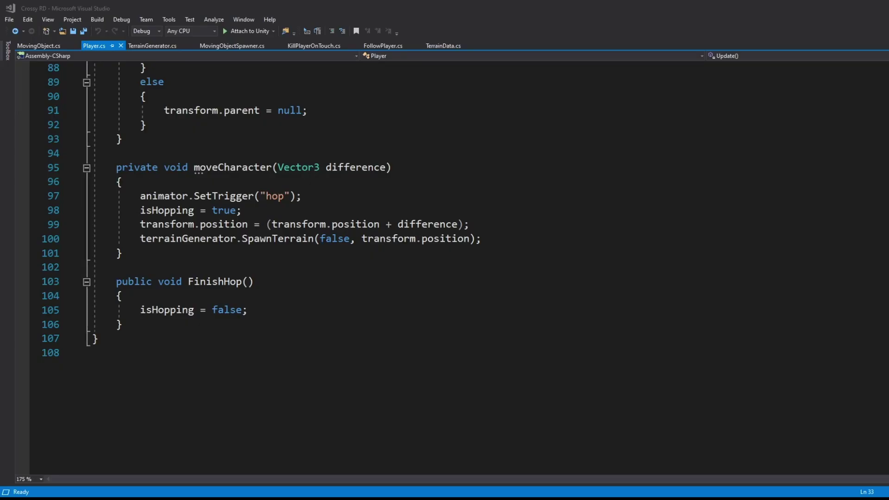
drag(193, 167, 272, 168)
drag(144, 239, 350, 239)
click(477, 239)
drag(478, 239, 139, 224)
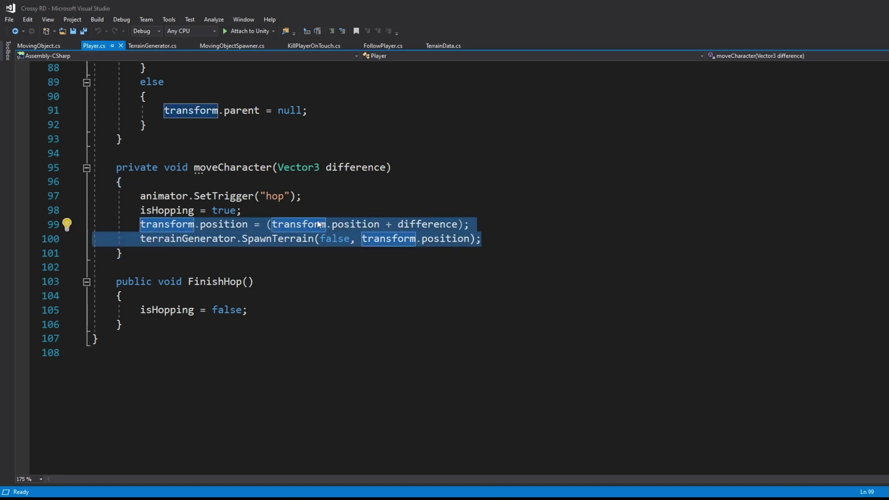
scroll(259, 222, up, 20)
scroll(244, 190, up, 4)
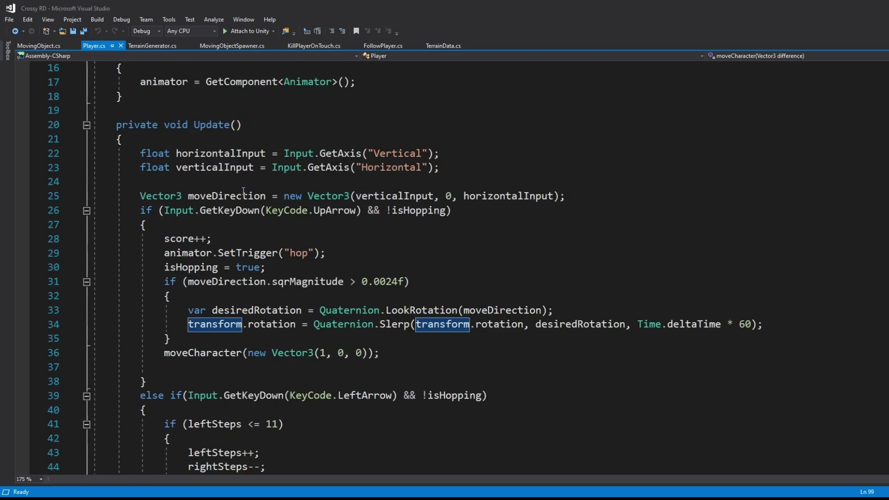
drag(165, 353, 380, 355)
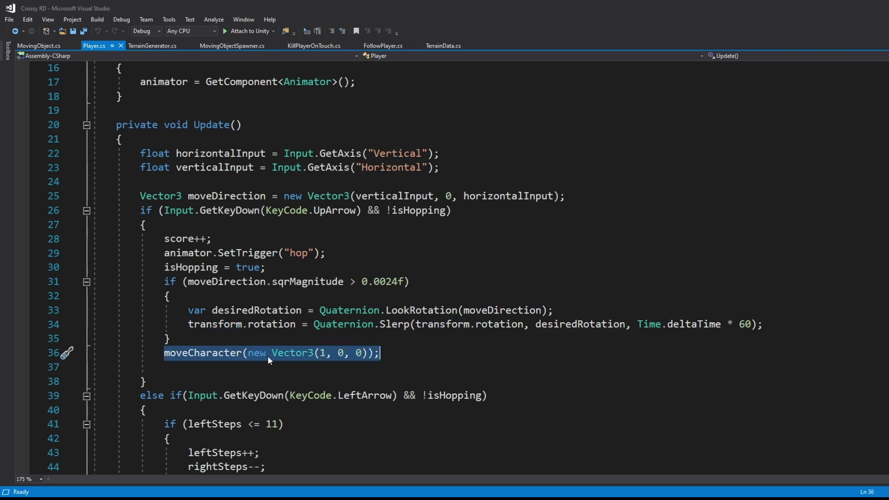
scroll(323, 358, down, 20)
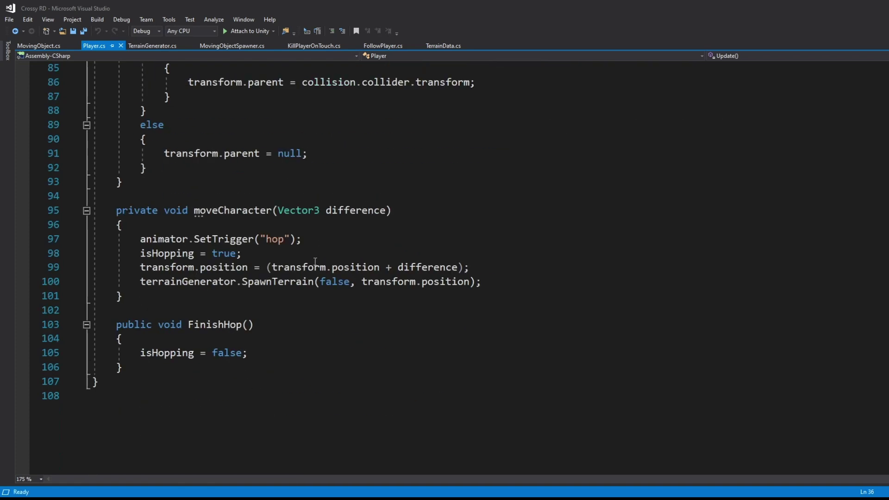
drag(398, 268, 457, 268)
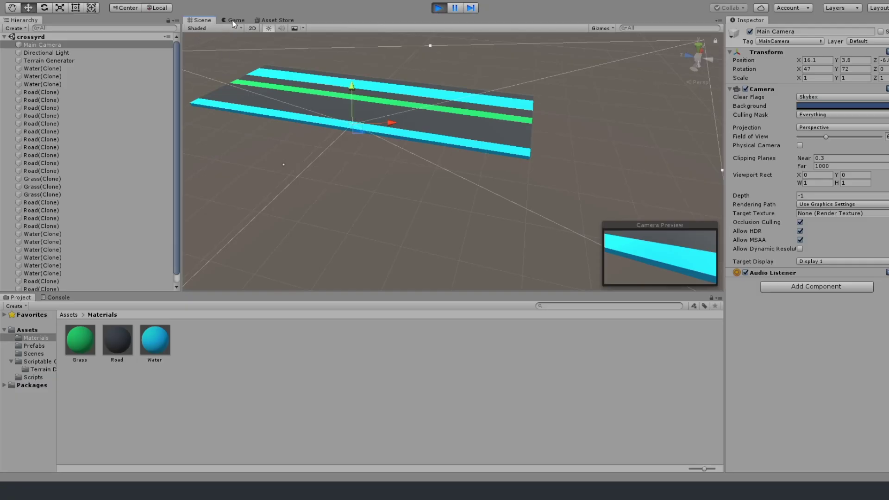
Step: Switch back to Unity and compare the generated strips in the Scene view with the camera's view
click(234, 20)
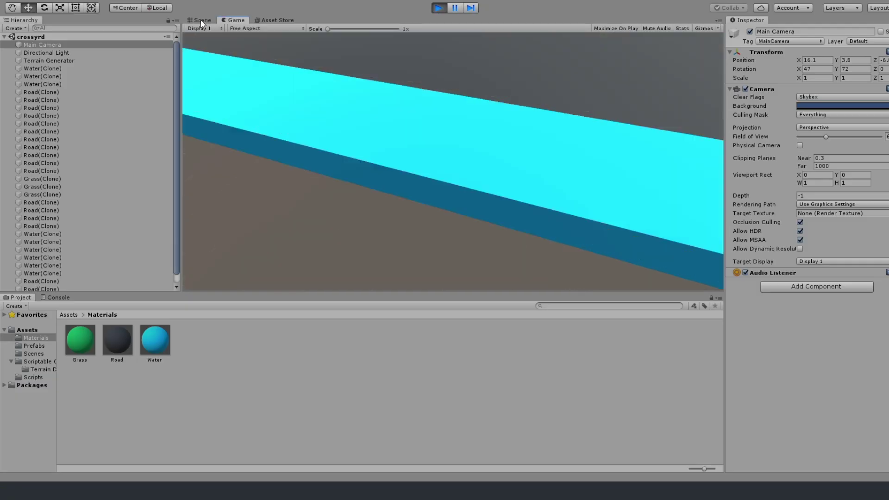
click(200, 21)
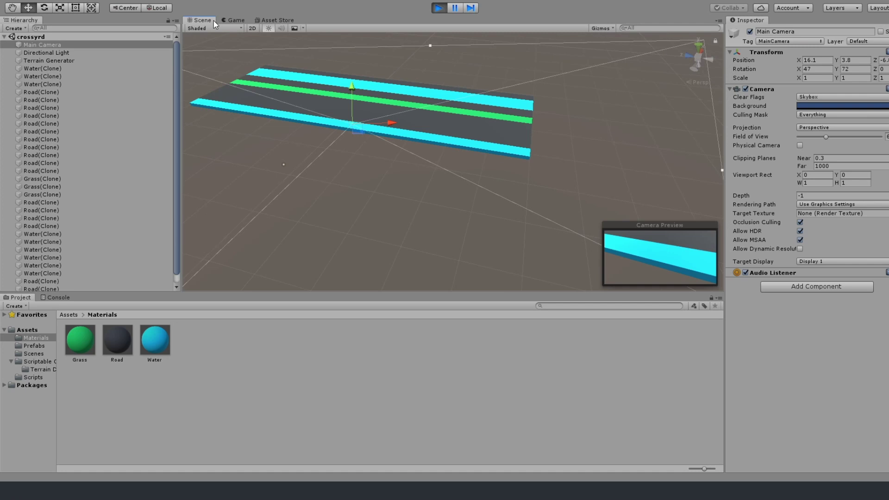
click(235, 20)
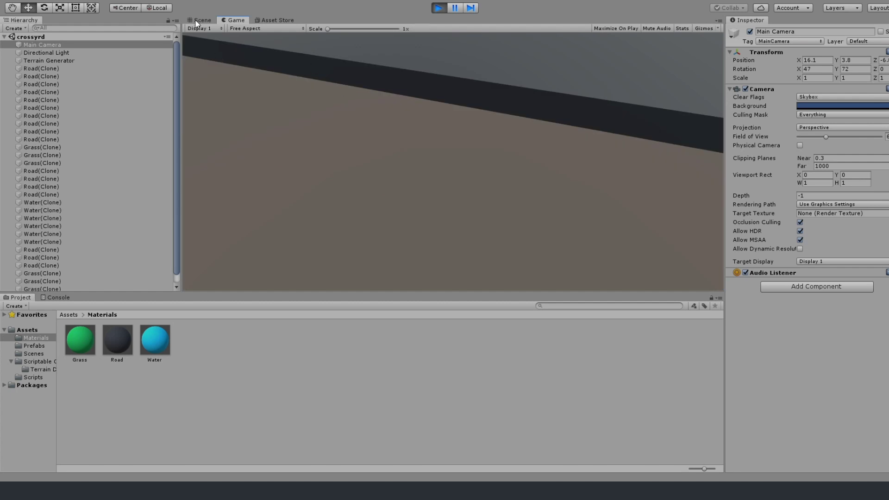
Step: Dock the Scene view beside the Game view and widen it to show both at once
click(196, 20)
drag(226, 65, 226, 65)
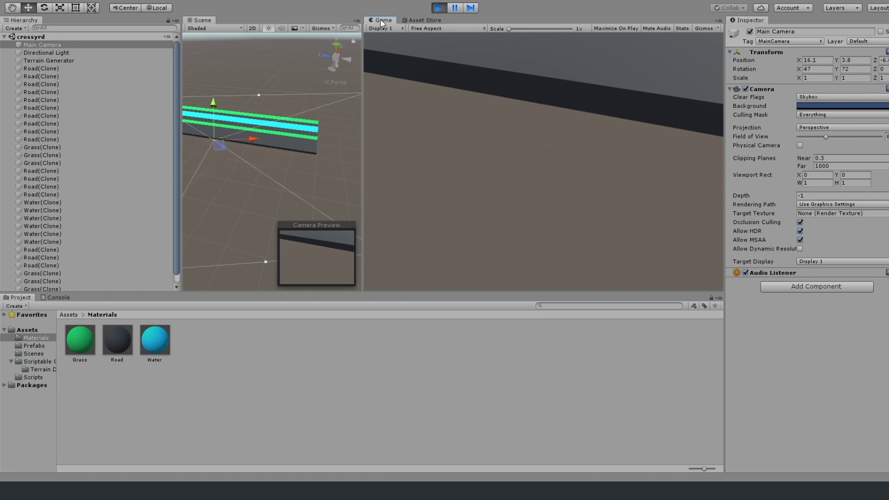
drag(360, 135, 455, 122)
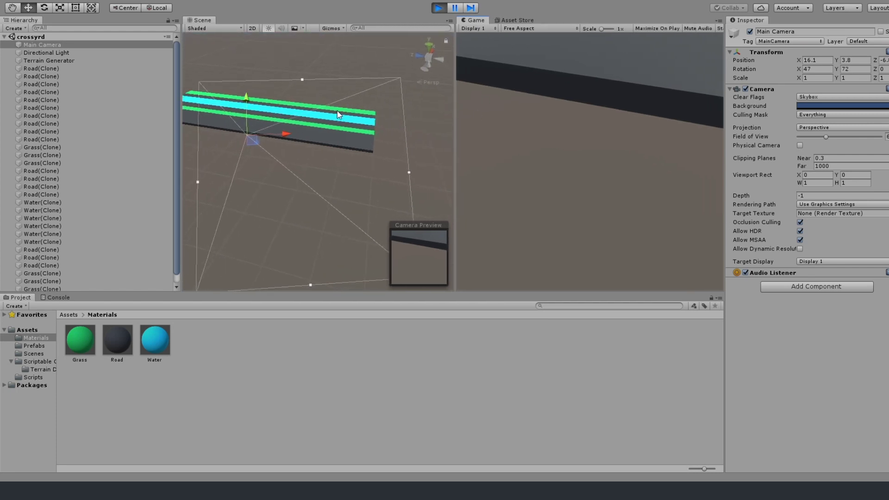
Step: Spawn terrain strips repeatedly in the running game while watching both views, and restart the game to regenerate them
key(w)
key(w)
key(w)
key(w)
key(w)
key(w)
key(w)
key(w)
key(w)
key(w)
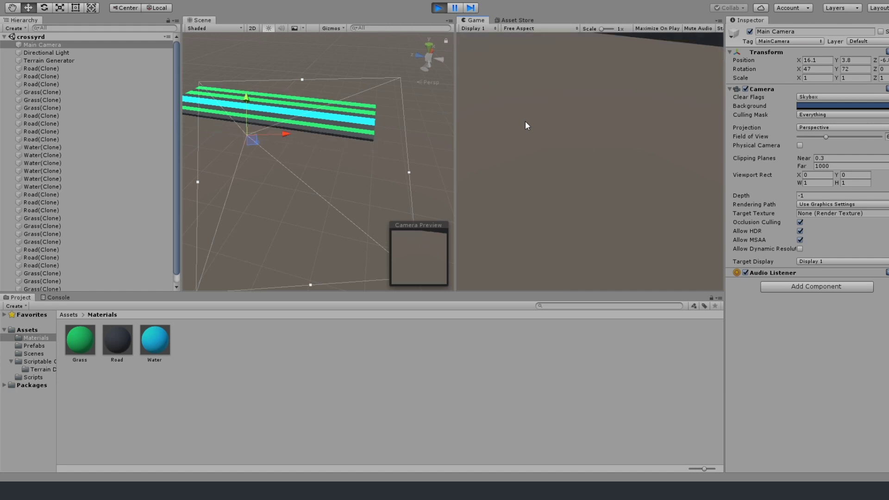
key(w)
key(w)
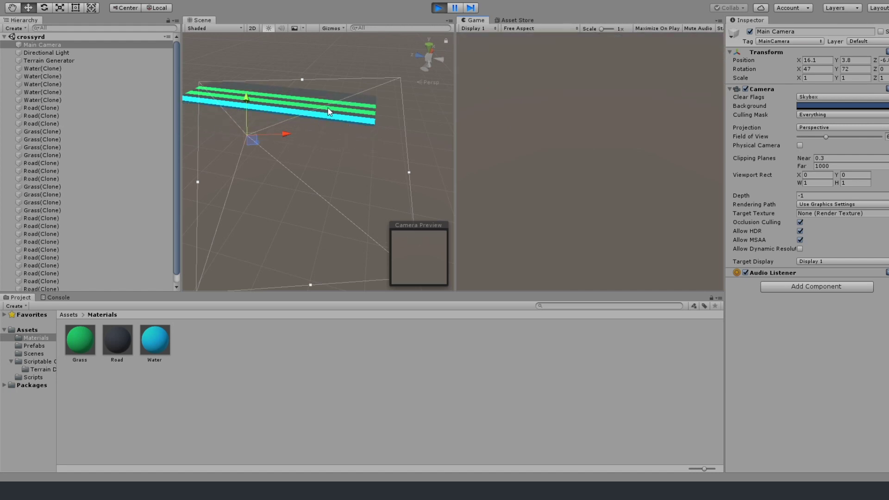
click(438, 9)
click(438, 9)
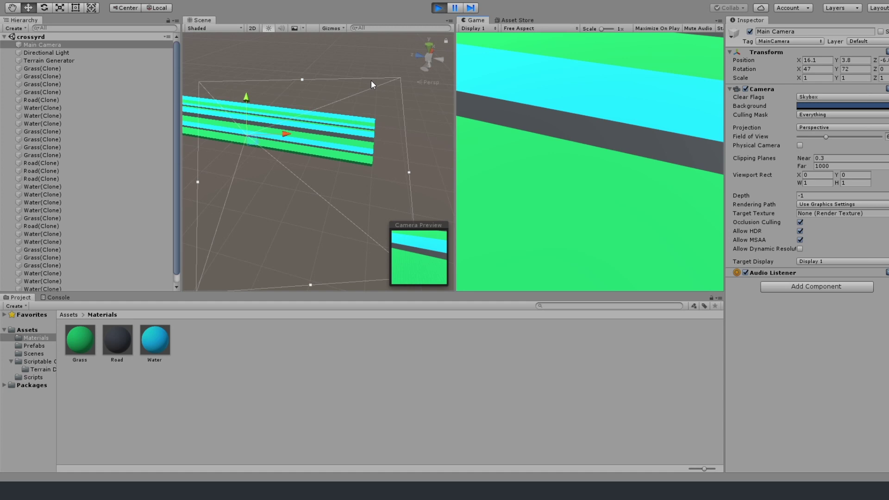
Step: Restart the game several times to regenerate the terrain and test the player's hop animation
click(438, 8)
click(438, 8)
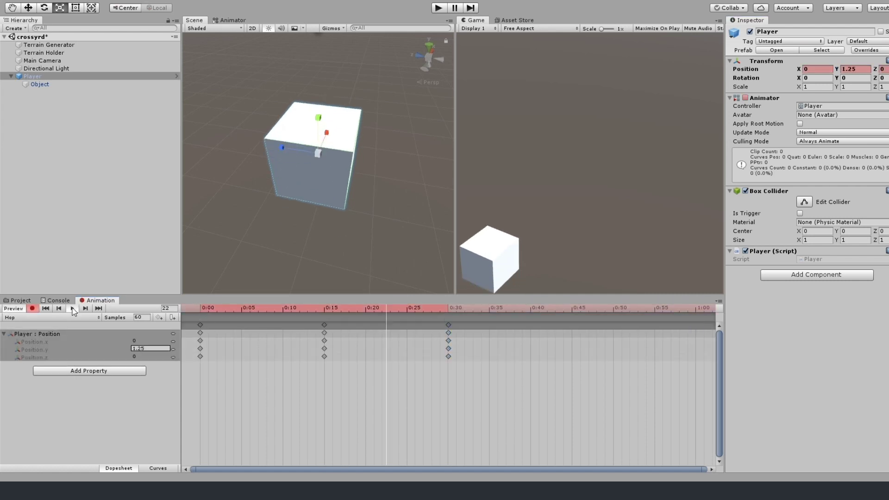
click(438, 8)
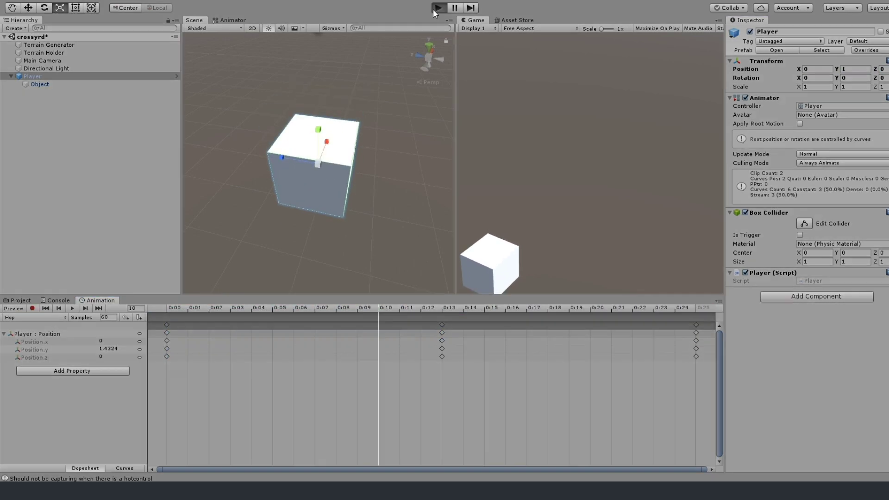
key(w)
click(434, 11)
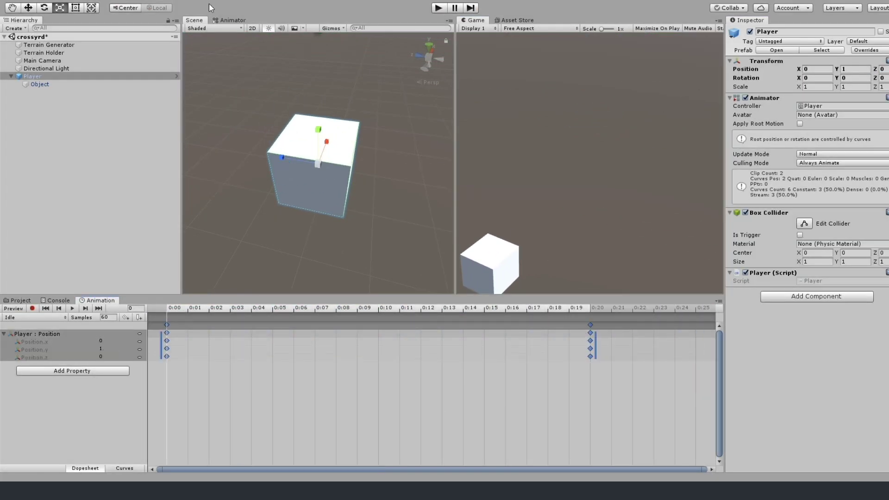
key(w)
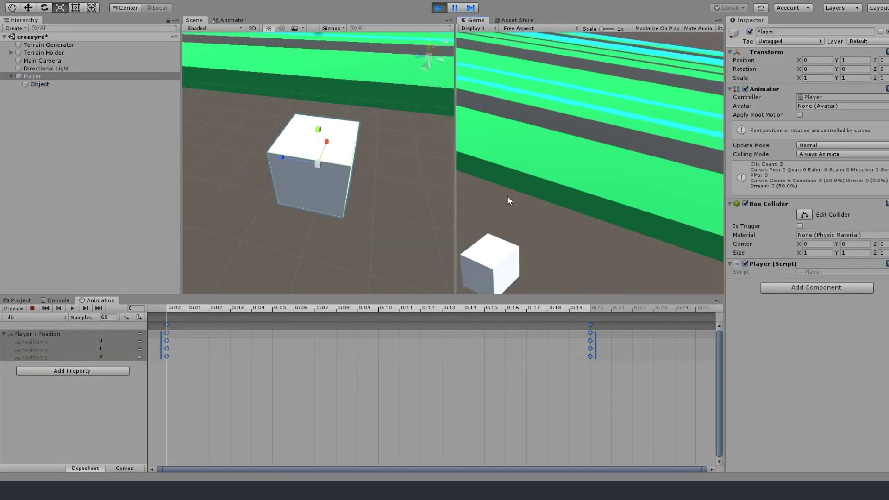
key(ctrl+p)
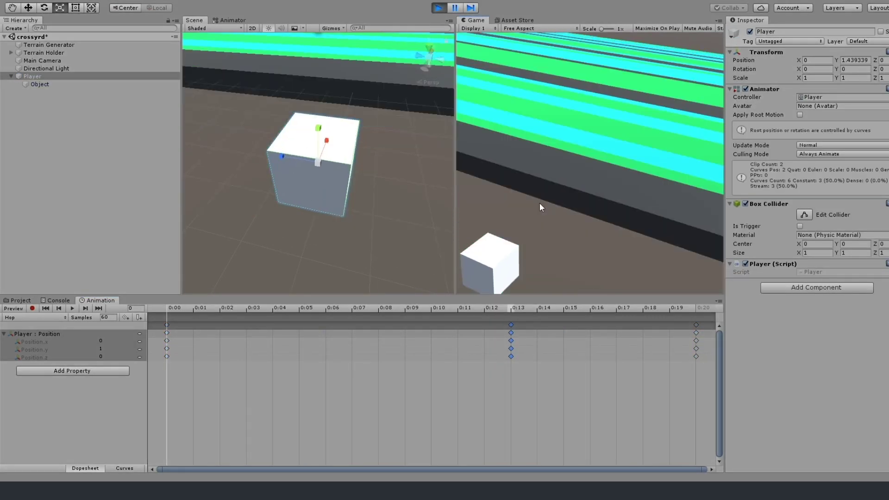
key(ctrl+p)
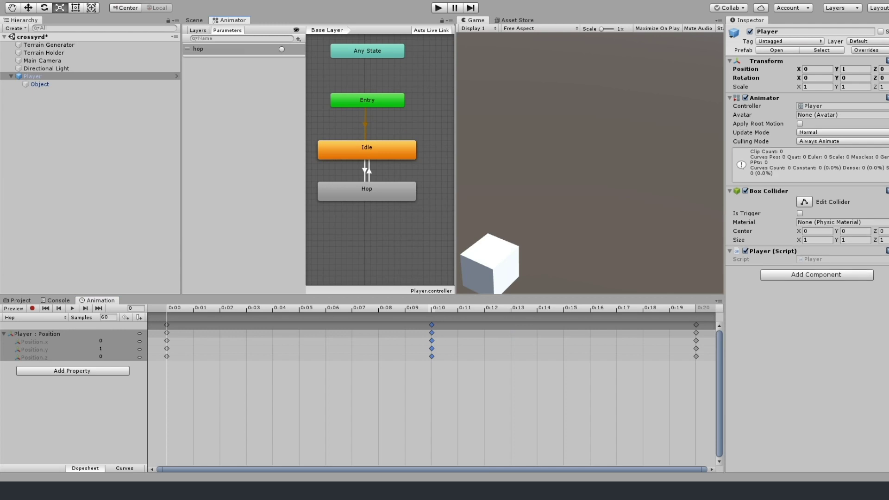
Step: Select the Idle-to-Hop transition, test it in play mode and expand its settings
click(364, 171)
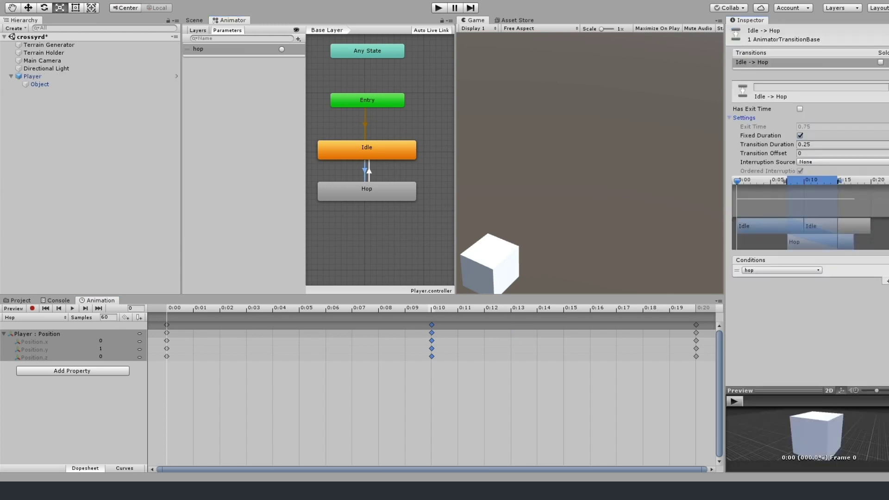
click(438, 7)
click(438, 7)
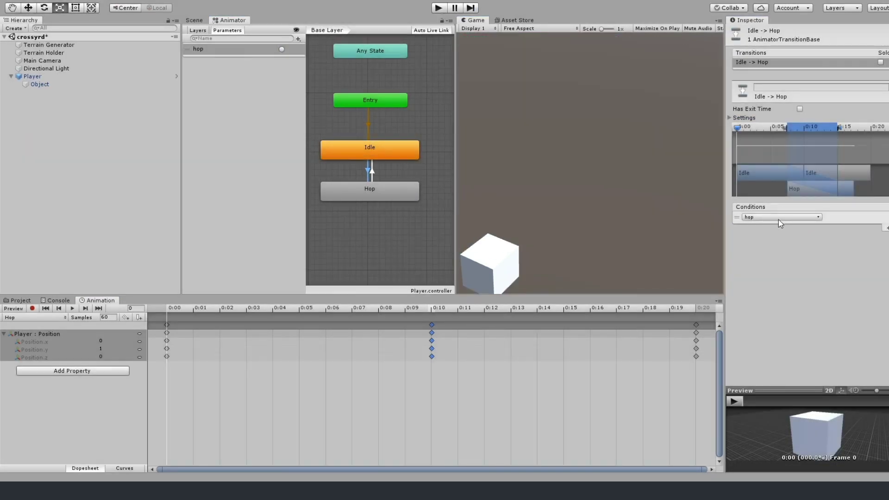
click(744, 118)
click(438, 7)
click(744, 117)
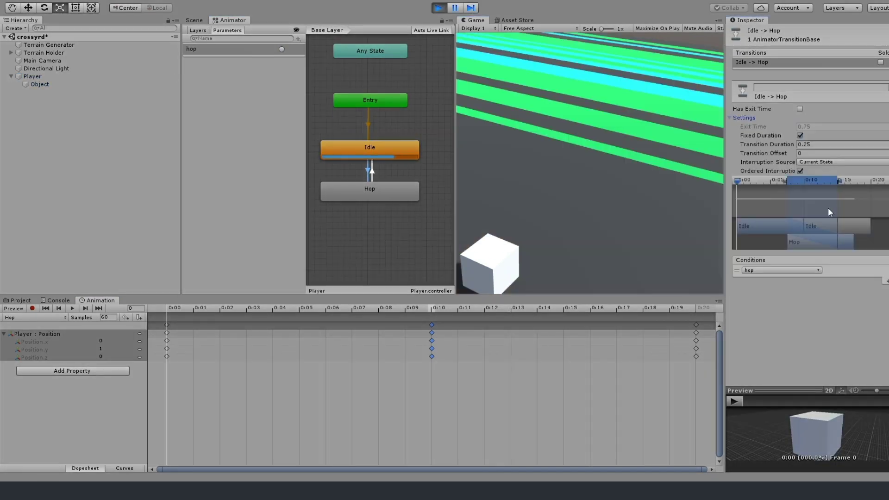
Step: Set the Idle-to-Hop transition's interruption source to Current State Then Next State, enable exit time at 1, and set its duration to 0
click(823, 161)
click(799, 108)
click(814, 126)
text(1)
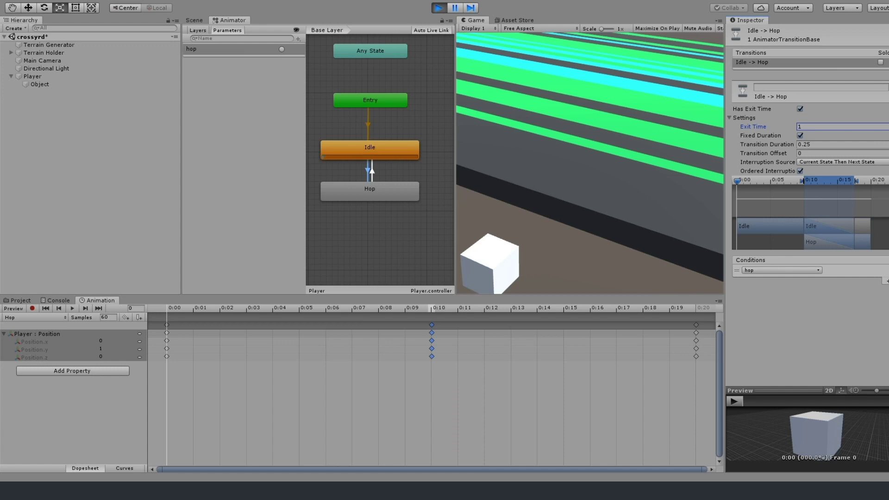
click(825, 144)
text(0)
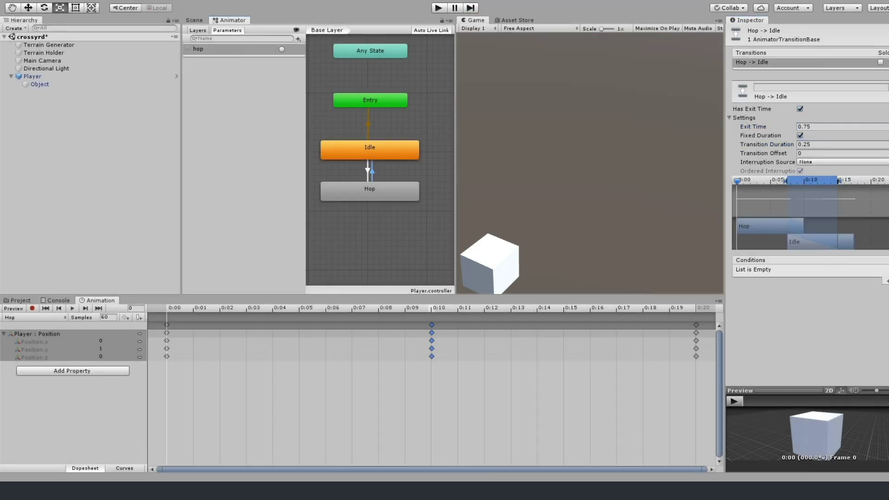
Step: Set the Hop-to-Idle transition's exit time to 1 and duration to 0, and test it in play mode
click(800, 109)
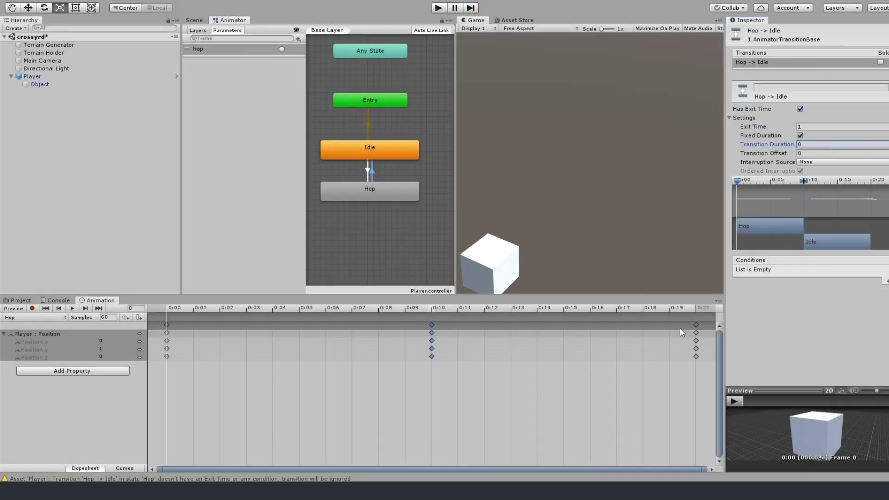
key(ctrl+p)
key(ctrl+p)
Step: Add an animation event calling finishHop() at frame 20 of the Hop clip
click(367, 172)
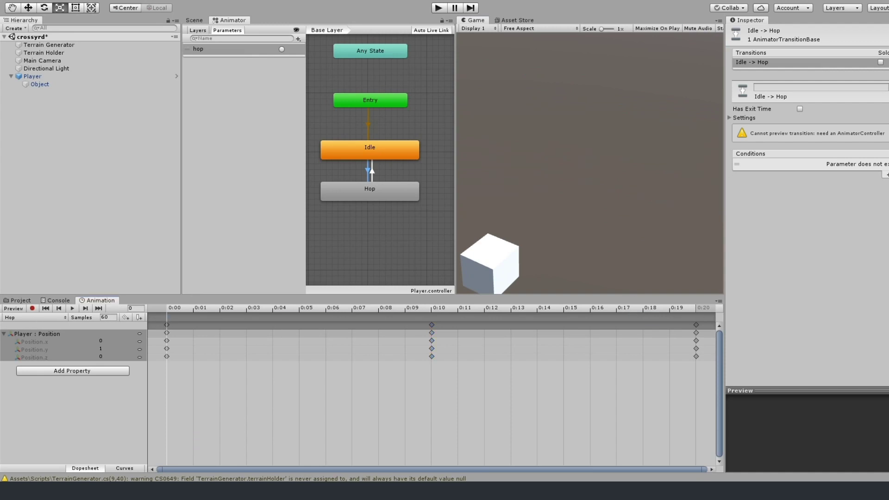
key(ctrl+z)
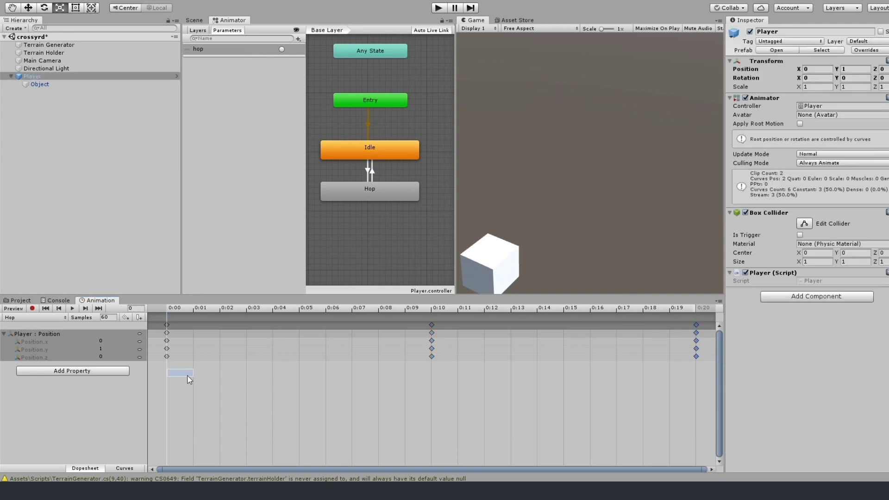
drag(677, 309, 684, 313)
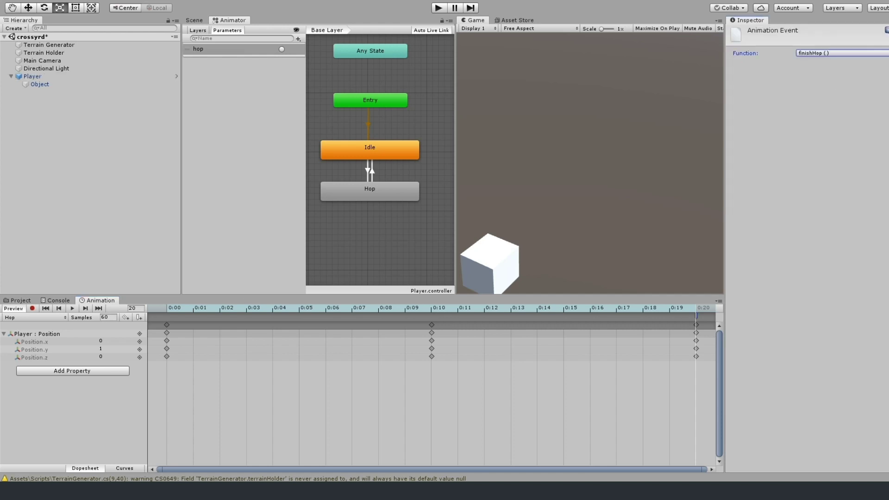
Step: Test the player's forward hops and select the Main Camera
key(w)
key(w)
key(w)
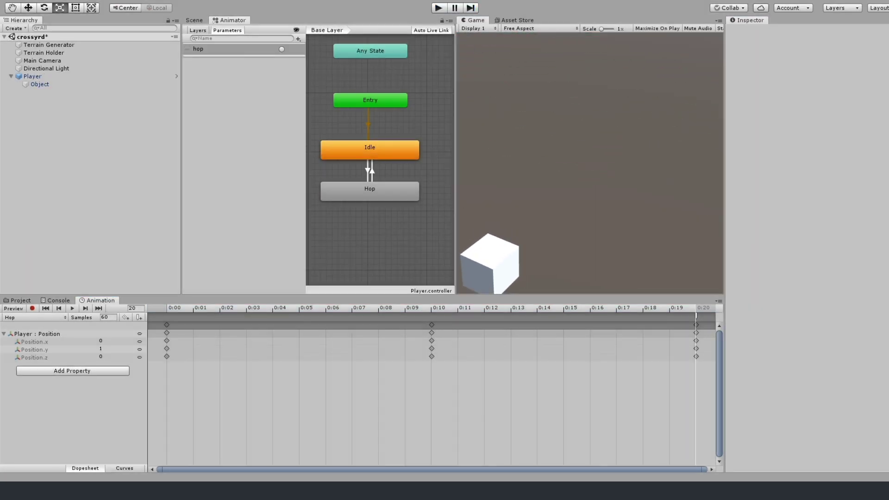
click(43, 60)
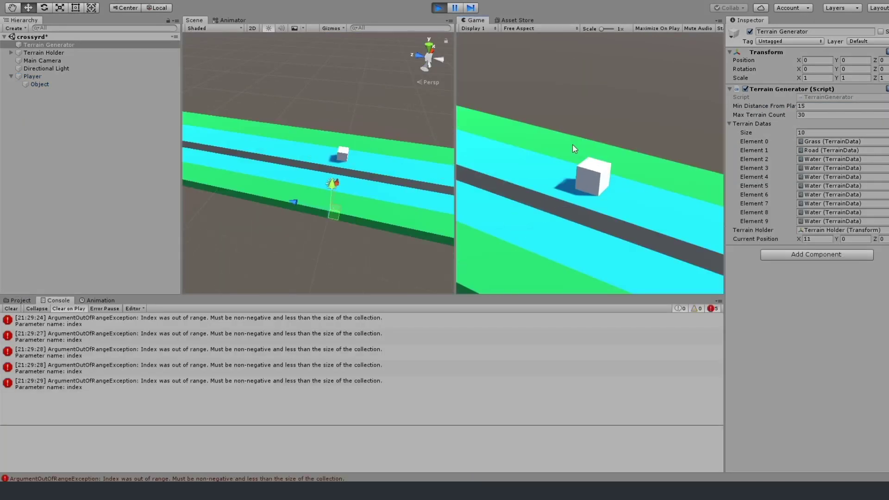
Step: Hop the player forward over the generated strips, restart the game, and repeat the test
key(w)
key(w)
click(439, 7)
click(438, 8)
key(w)
key(w)
key(w)
click(438, 7)
Step: Set the Terrain Generator's Min Distance From Player to 25 and test it by hopping across the terrain in play mode
click(813, 106)
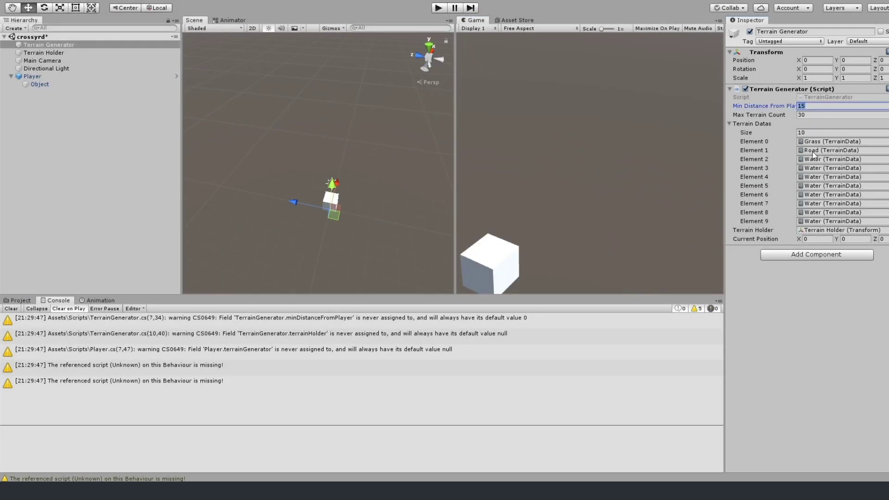
click(438, 8)
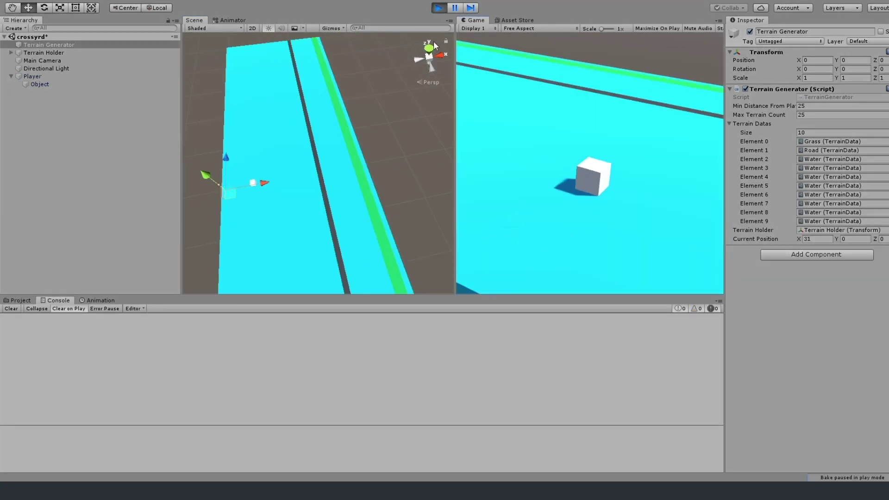
key(ctrl+p)
key(ctrl+p)
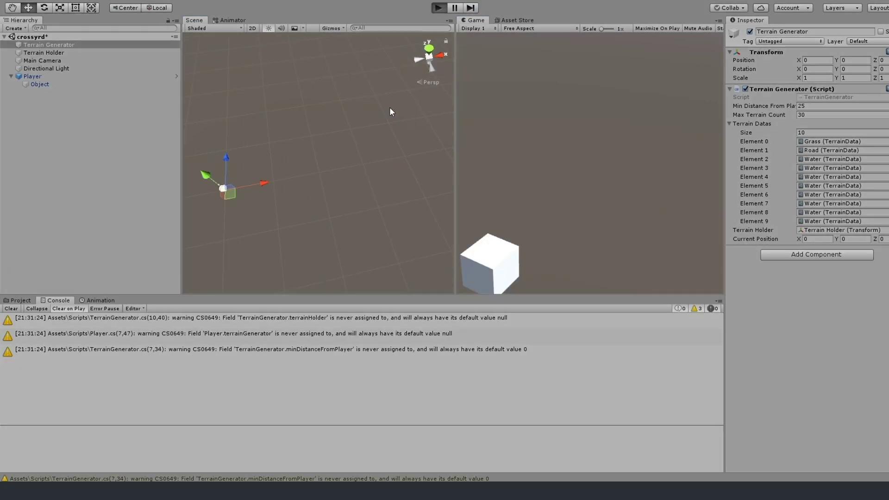
key(w)
key(w)
key(w)
key(ctrl+p)
Step: Open the Grass and Water assets in the Terrain Data folder and check their Max In Succession settings
click(19, 300)
click(80, 343)
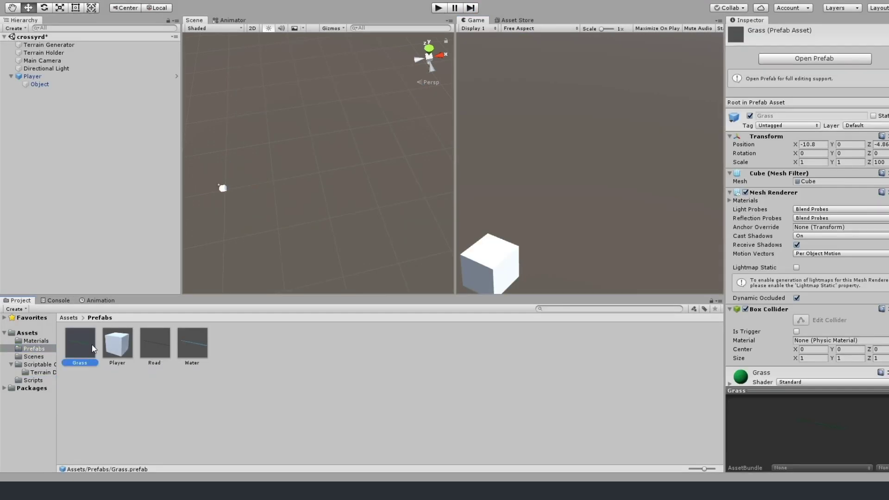
click(41, 372)
click(80, 343)
click(736, 71)
click(154, 343)
Step: Run the game, hop the player forward across the strips, and stop it
click(438, 8)
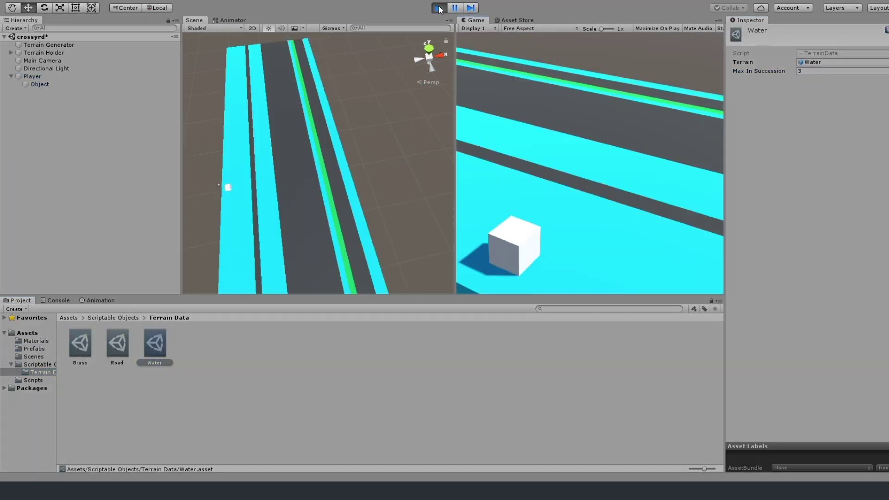
key(w)
key(w)
key(w)
key(w)
key(w)
key(w)
key(w)
key(w)
click(438, 7)
Step: Review the Road and Grass terrain data assets and test the terrain spawning in another short run
click(117, 343)
click(79, 343)
click(438, 7)
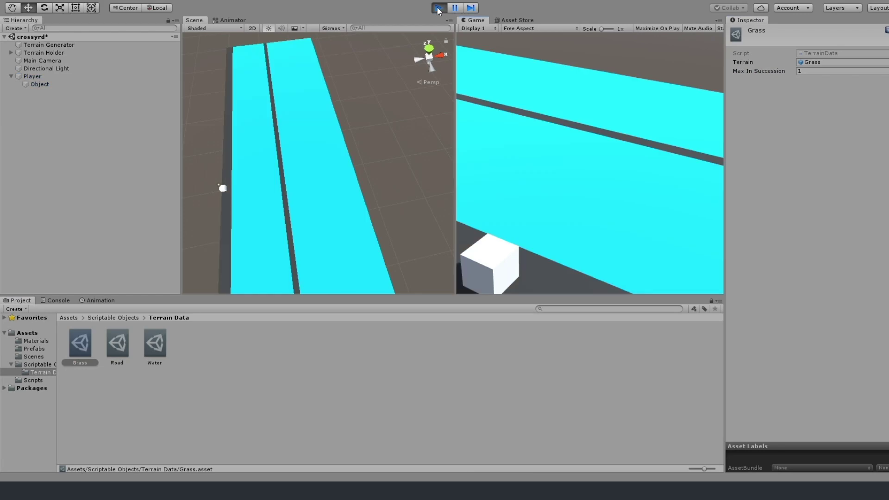
key(w)
key(w)
click(438, 8)
Step: Set the Water terrain data's Max In Succession to 5 and run the game
click(117, 342)
click(154, 343)
click(755, 71)
click(436, 8)
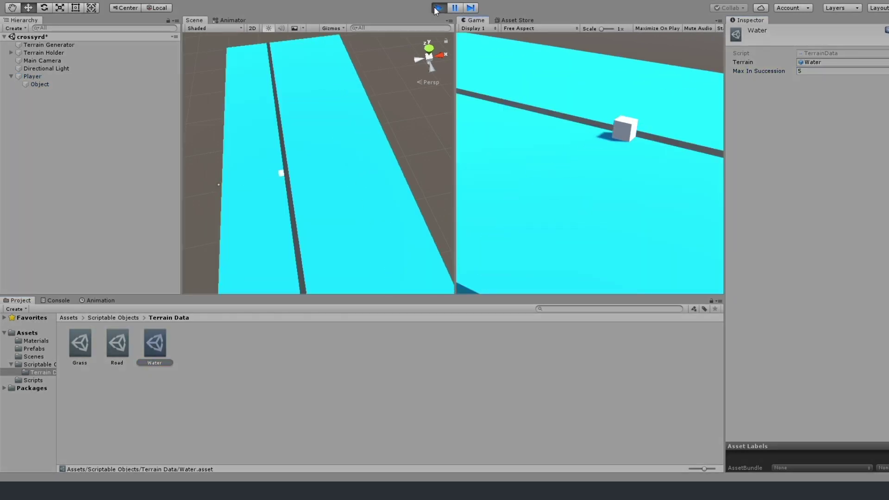